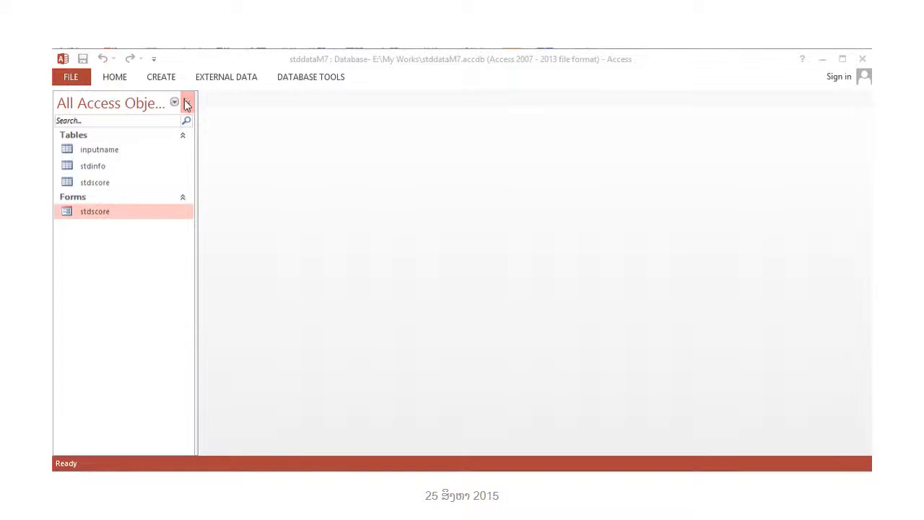
Create a new blank form in Design view.
{"action": "left_click", "coordinate": [162, 76]}
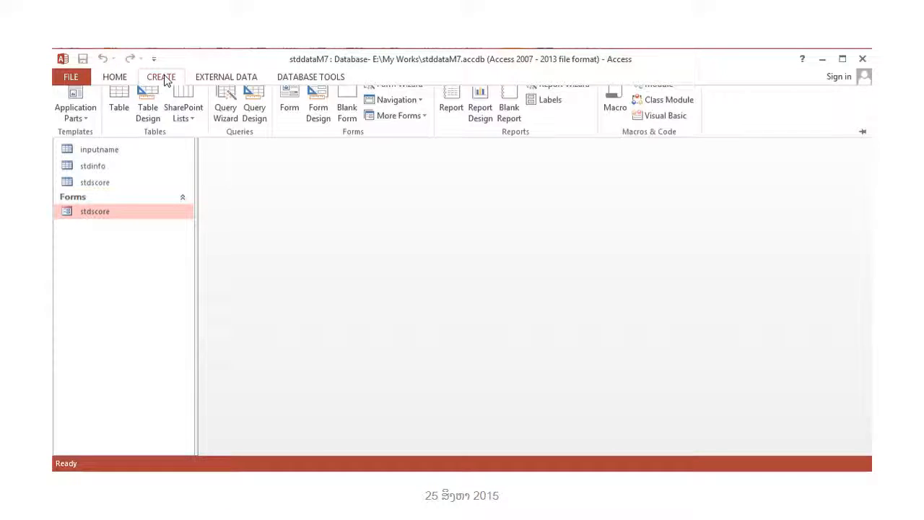
{"action": "left_click", "coordinate": [325, 117]}
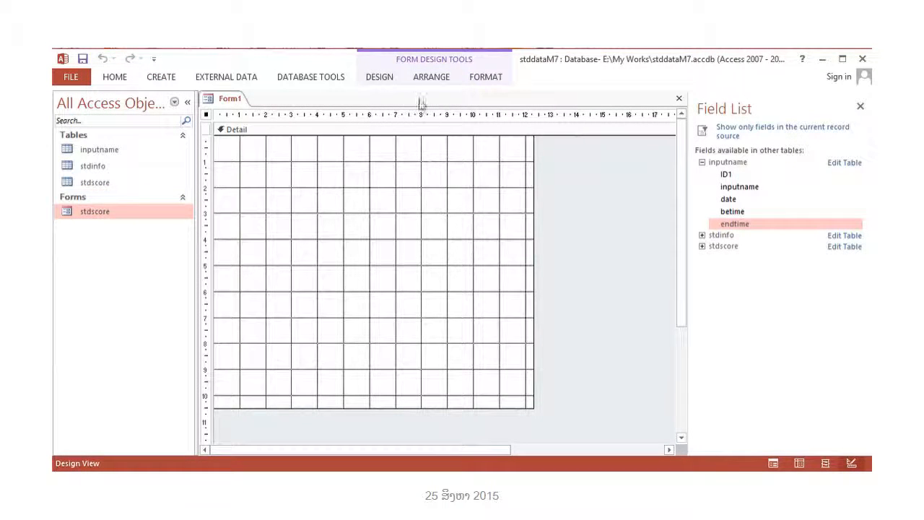
{"action": "left_click", "coordinate": [380, 78]}
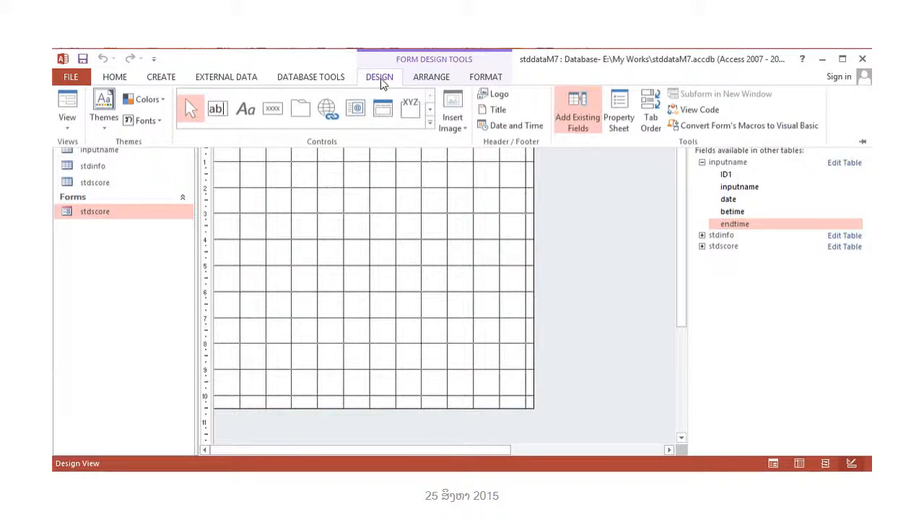
{"action": "left_click", "coordinate": [579, 109]}
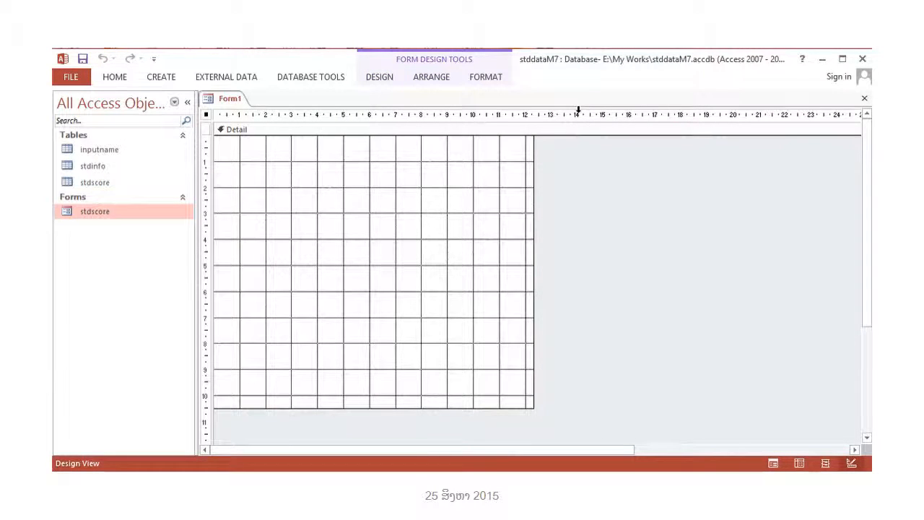
{"action": "left_click", "coordinate": [383, 77]}
{"action": "left_click", "coordinate": [577, 108]}
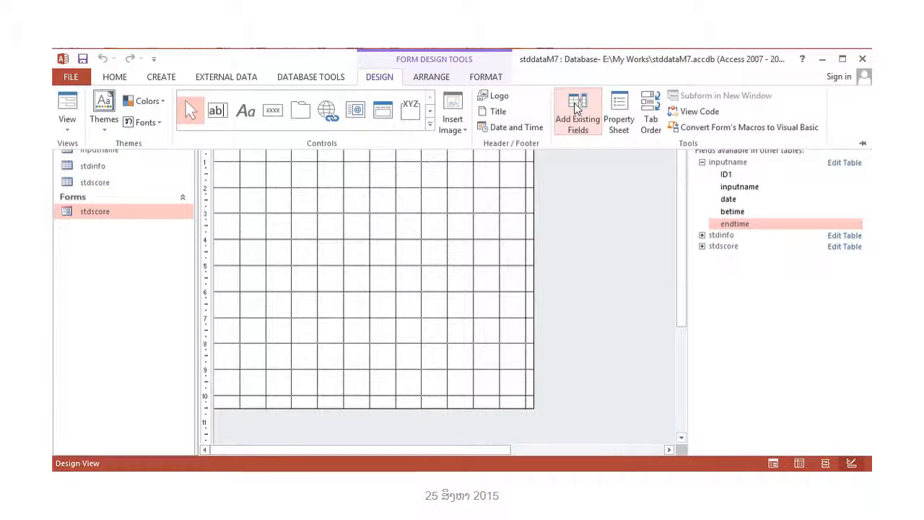
Show the stdinfo table's fields instead of inputname's and add ID, name, sname and signature to the form.
{"action": "left_click", "coordinate": [701, 163]}
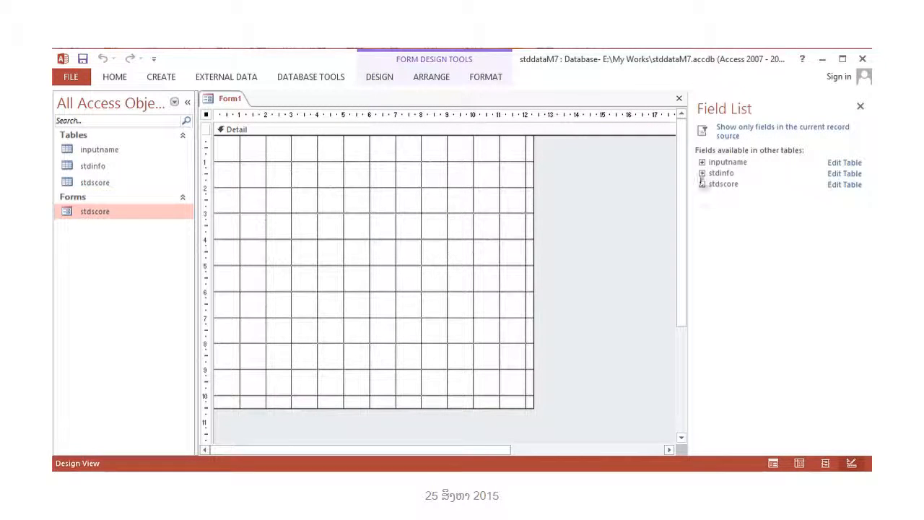
{"action": "left_click", "coordinate": [703, 174]}
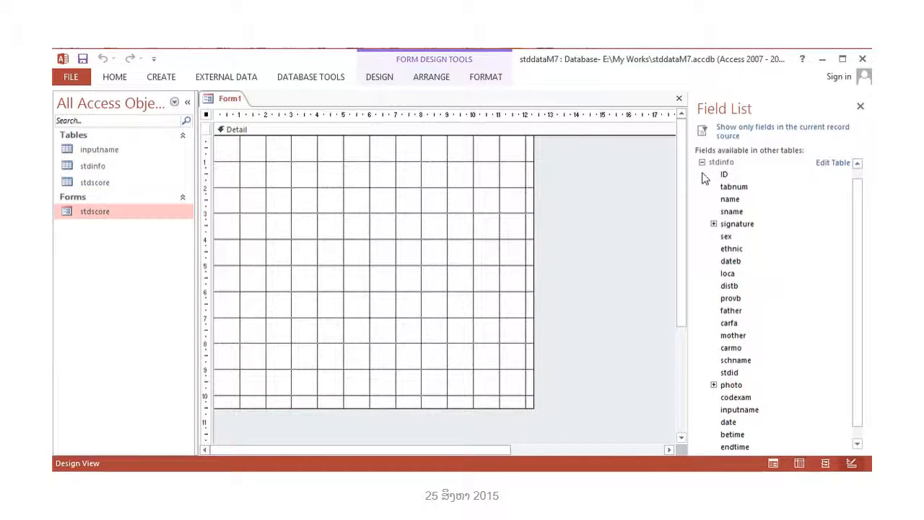
{"action": "double_click", "coordinate": [723, 175]}
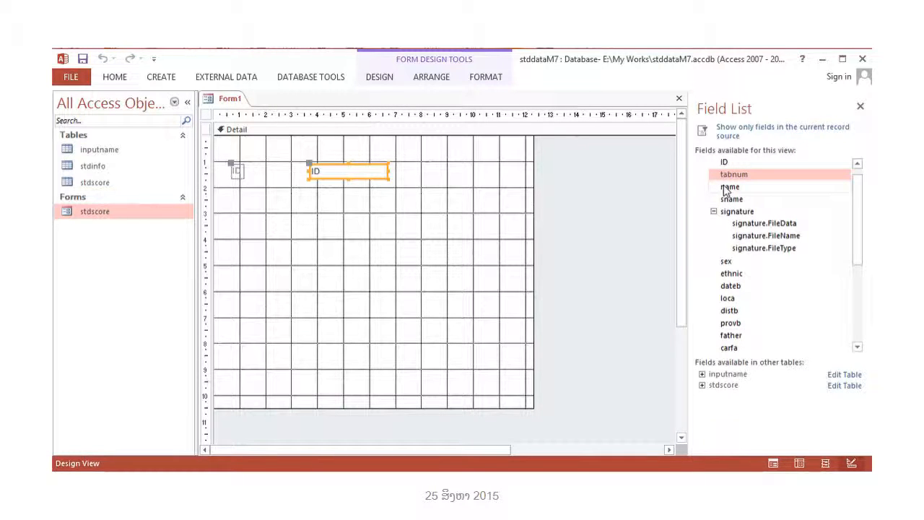
{"action": "double_click", "coordinate": [725, 189]}
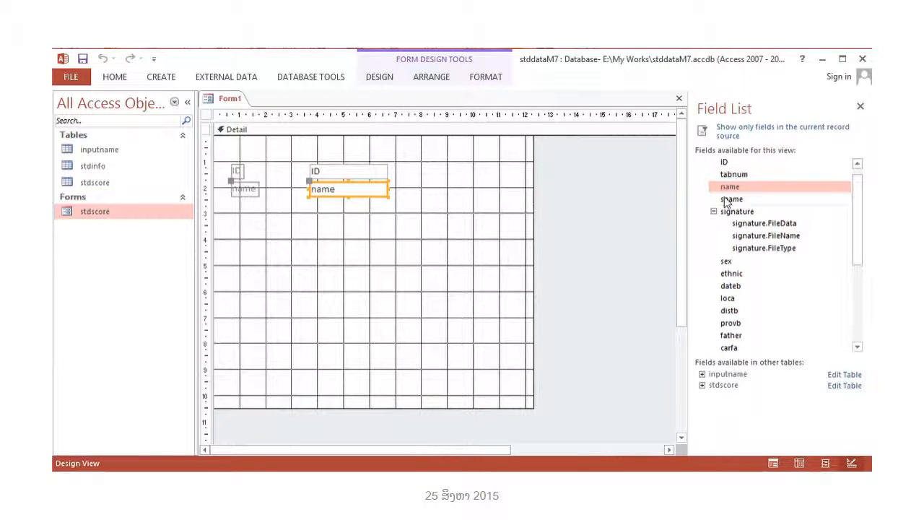
{"action": "double_click", "coordinate": [726, 199]}
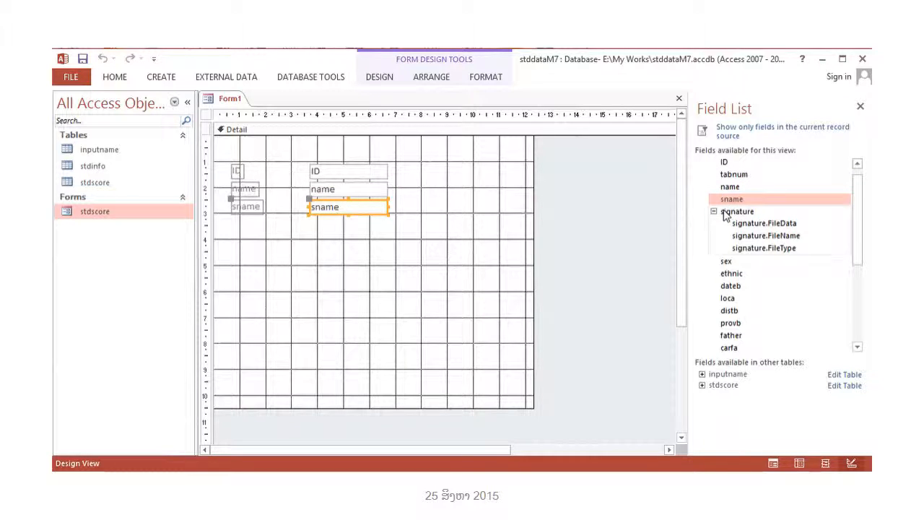
{"action": "double_click", "coordinate": [726, 215]}
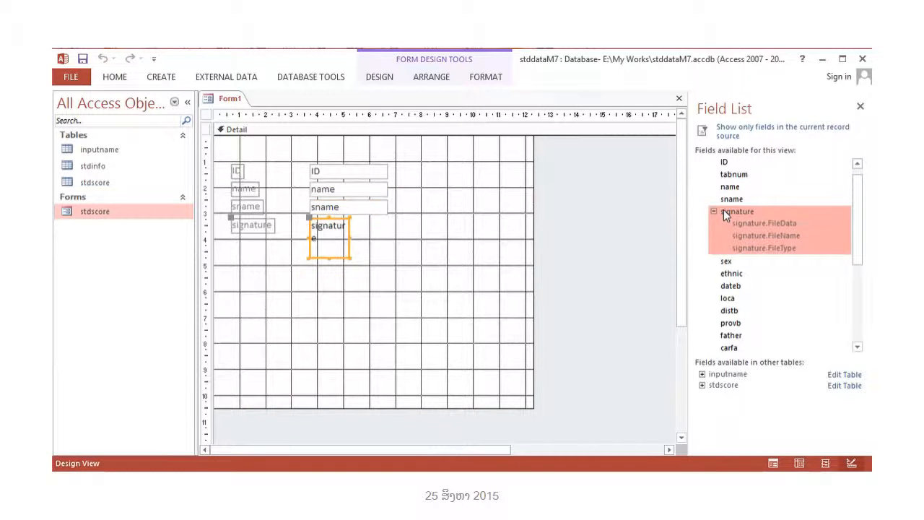
Add the sex, ethnic and dateb fields from stdinfo to the form.
{"action": "double_click", "coordinate": [727, 263]}
{"action": "left_click", "coordinate": [727, 276]}
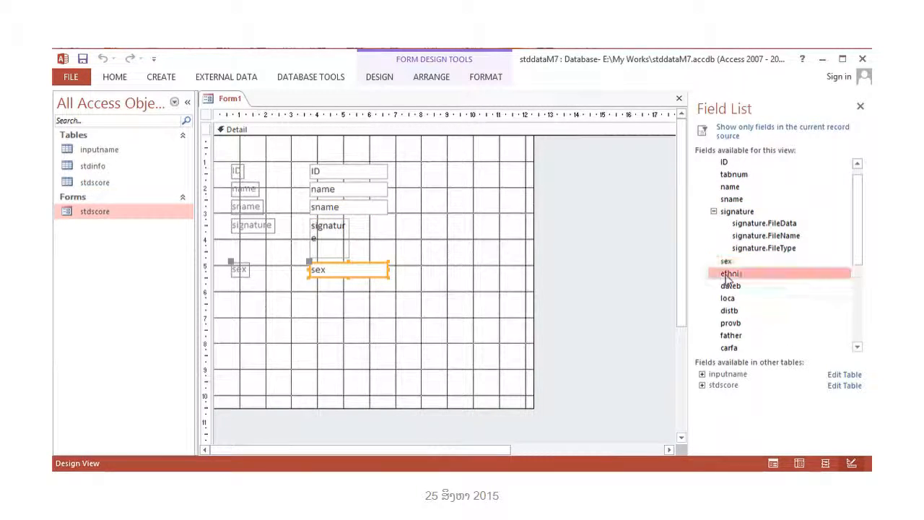
{"action": "double_click", "coordinate": [727, 275]}
{"action": "left_click", "coordinate": [728, 288]}
{"action": "double_click", "coordinate": [728, 287]}
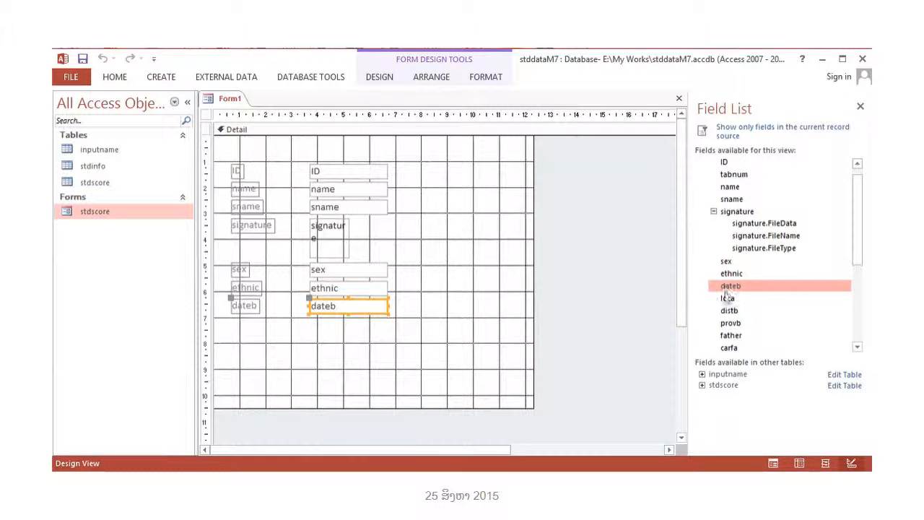
Add the stdinfo fields loca, distb, provb and father to the form.
{"action": "double_click", "coordinate": [727, 297]}
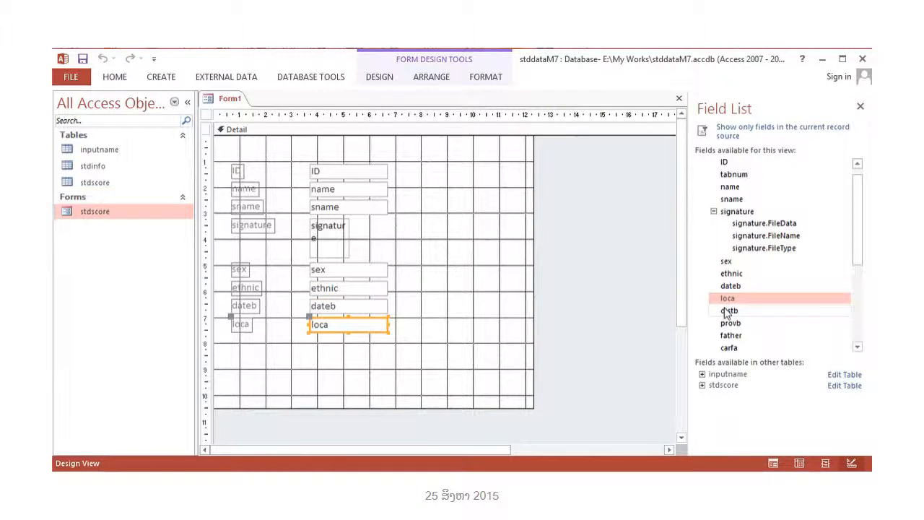
{"action": "double_click", "coordinate": [727, 310]}
{"action": "double_click", "coordinate": [726, 325]}
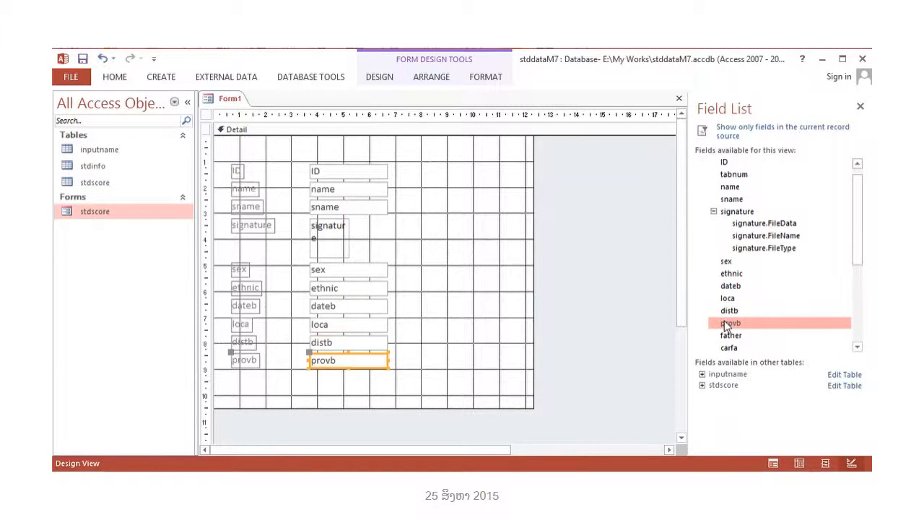
{"action": "double_click", "coordinate": [736, 335]}
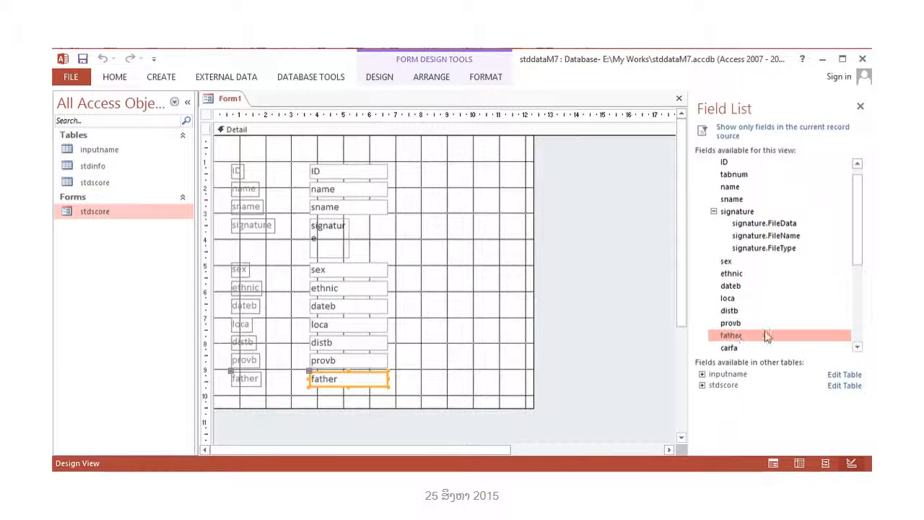
Add the stdinfo fields carfa, mother, carmo and schname to the form.
{"action": "scroll", "coordinate": [858, 348], "scroll_direction": "down", "scroll_amount": 5}
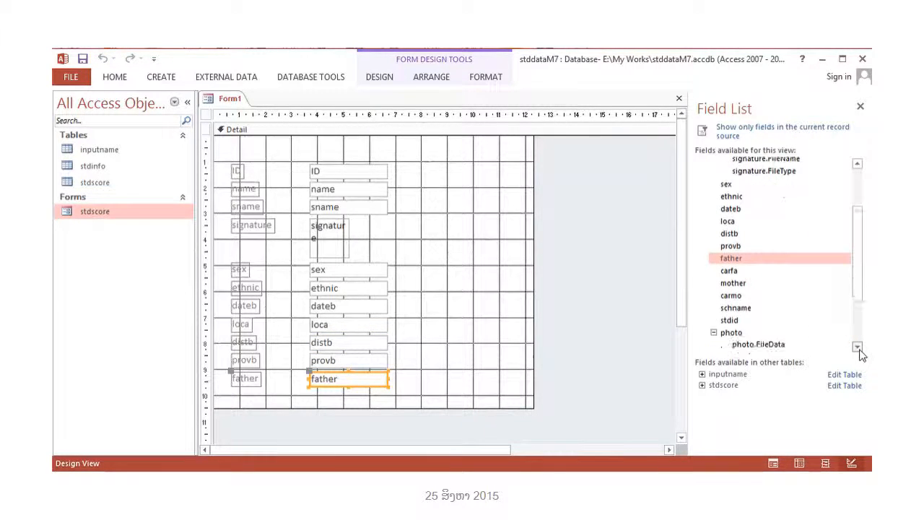
{"action": "scroll", "coordinate": [863, 353], "scroll_direction": "down", "scroll_amount": 3}
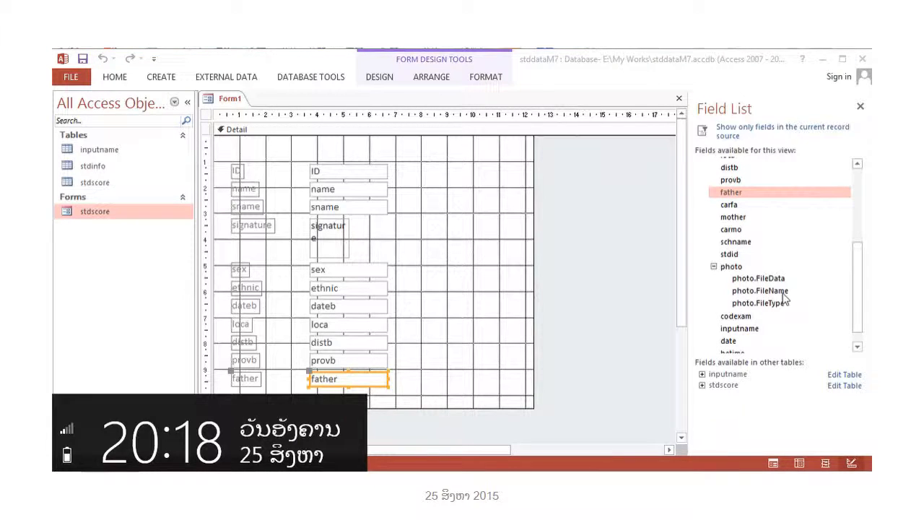
{"action": "double_click", "coordinate": [729, 205]}
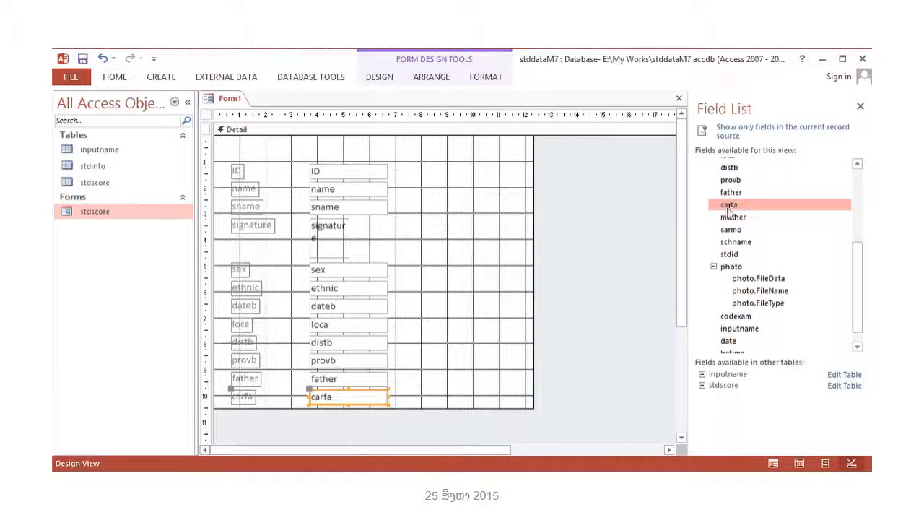
{"action": "double_click", "coordinate": [732, 217]}
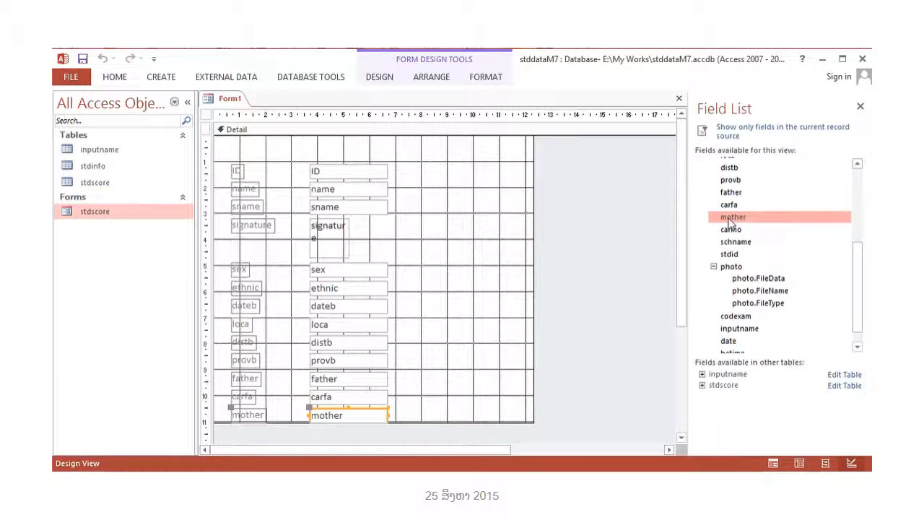
{"action": "double_click", "coordinate": [731, 229]}
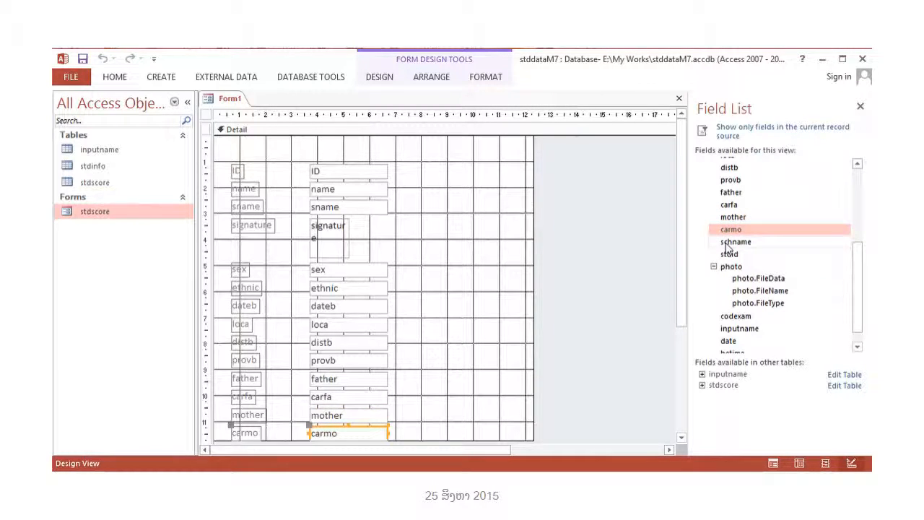
{"action": "double_click", "coordinate": [728, 242]}
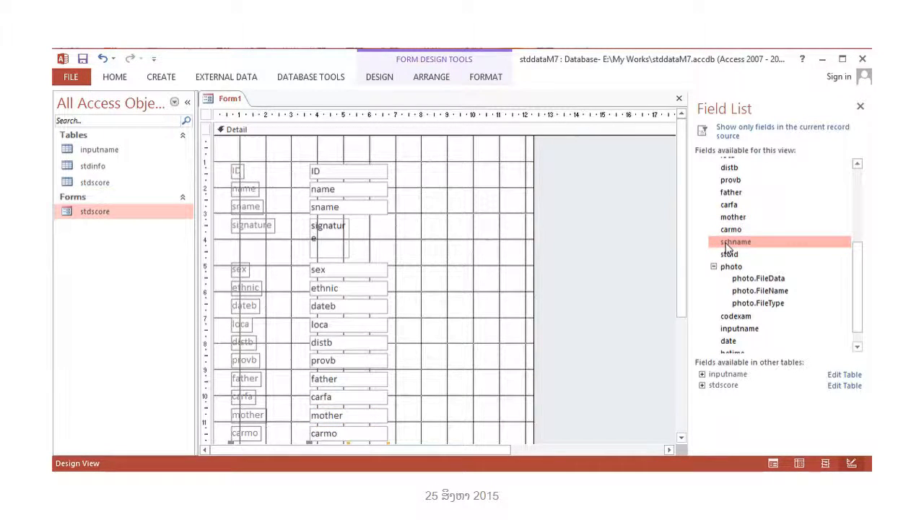
Add the stdid, photo and codexam fields from stdinfo to the form below schname.
{"action": "left_click", "coordinate": [682, 438]}
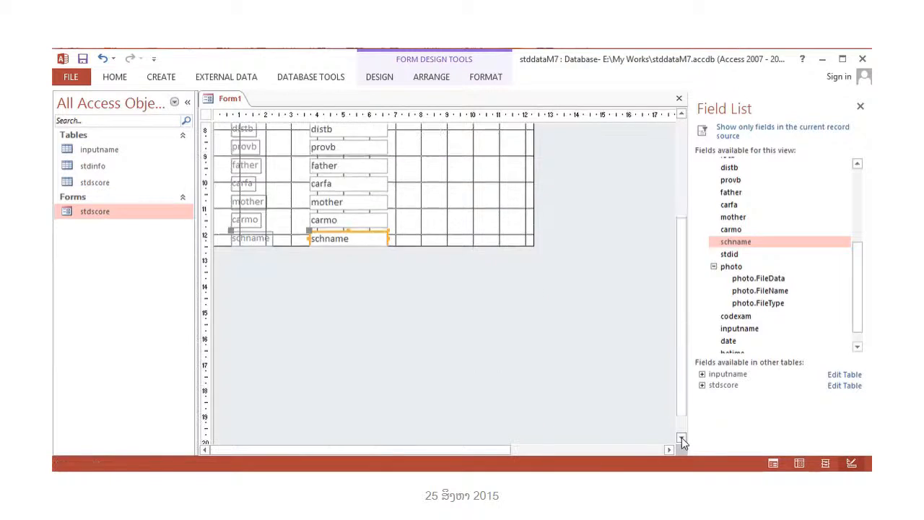
{"action": "left_click", "coordinate": [681, 438]}
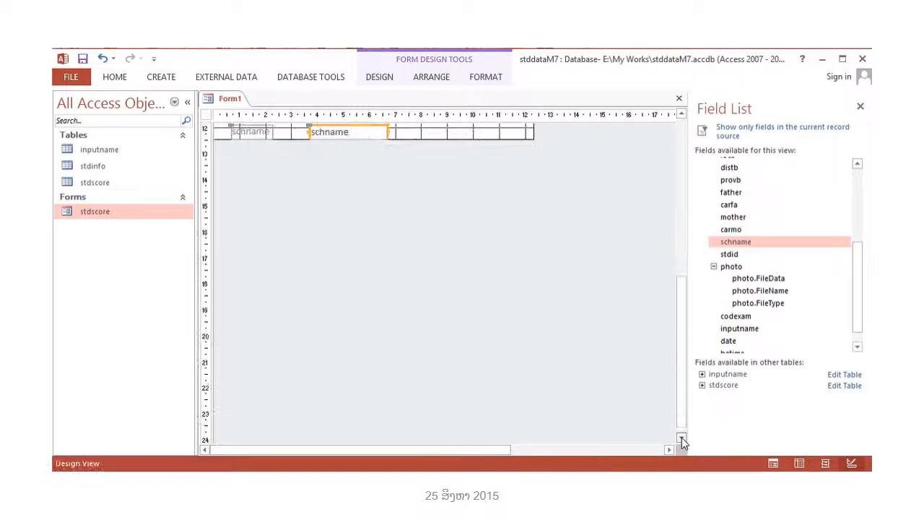
{"action": "double_click", "coordinate": [731, 254]}
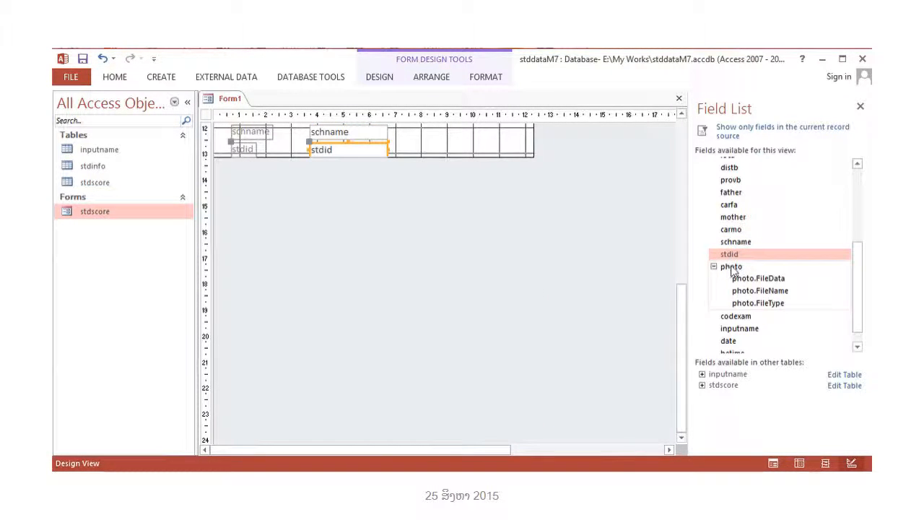
{"action": "double_click", "coordinate": [730, 266]}
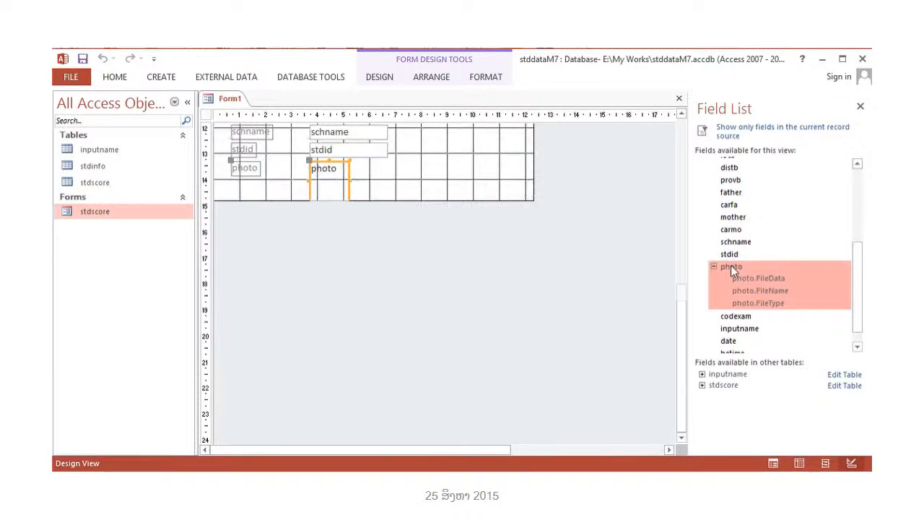
{"action": "double_click", "coordinate": [732, 318]}
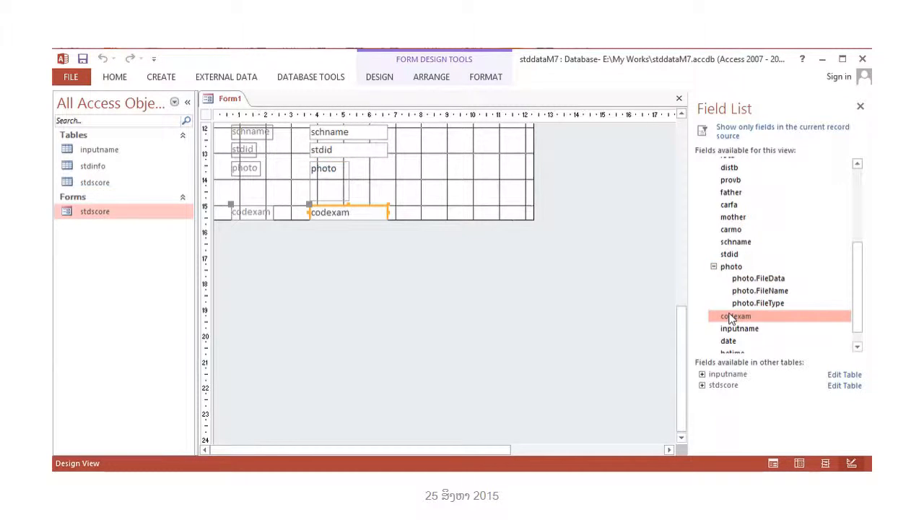
Add the remaining stdinfo fields inputname, date, betime and endtime to the form.
{"action": "left_click", "coordinate": [857, 348]}
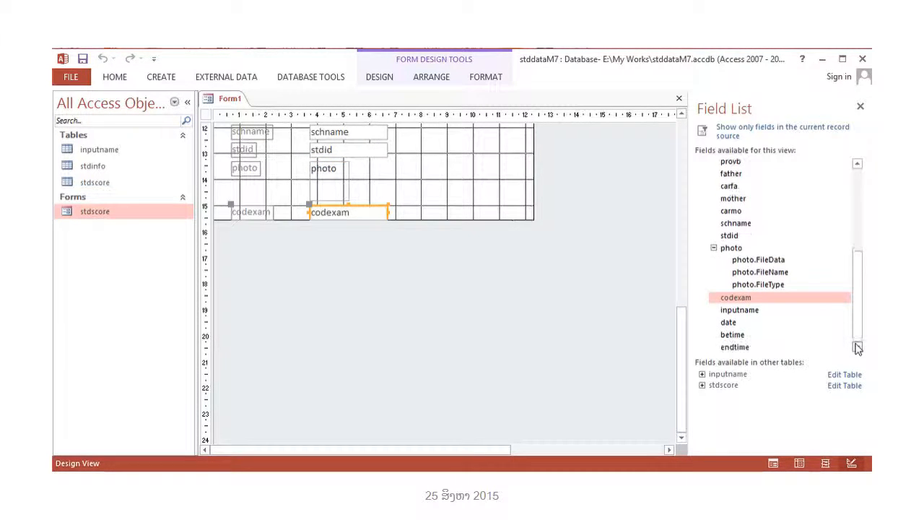
{"action": "double_click", "coordinate": [749, 311]}
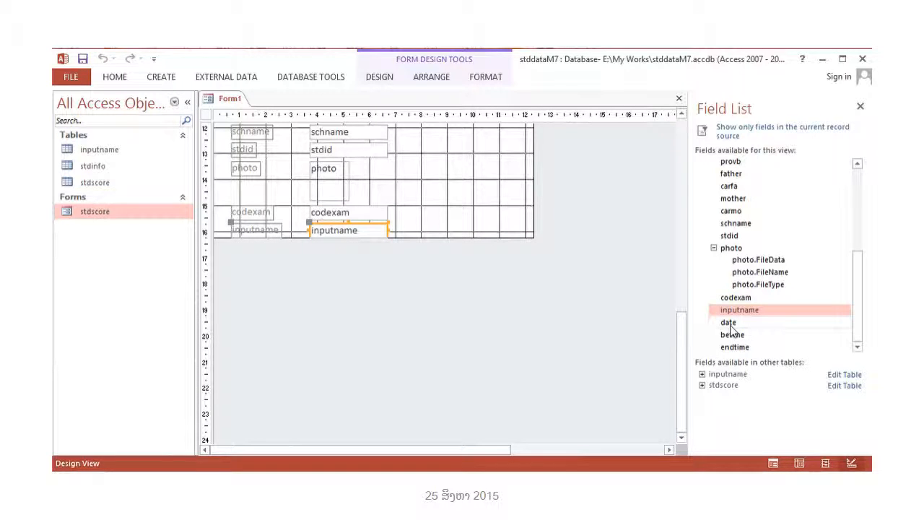
{"action": "double_click", "coordinate": [729, 322]}
{"action": "double_click", "coordinate": [733, 336]}
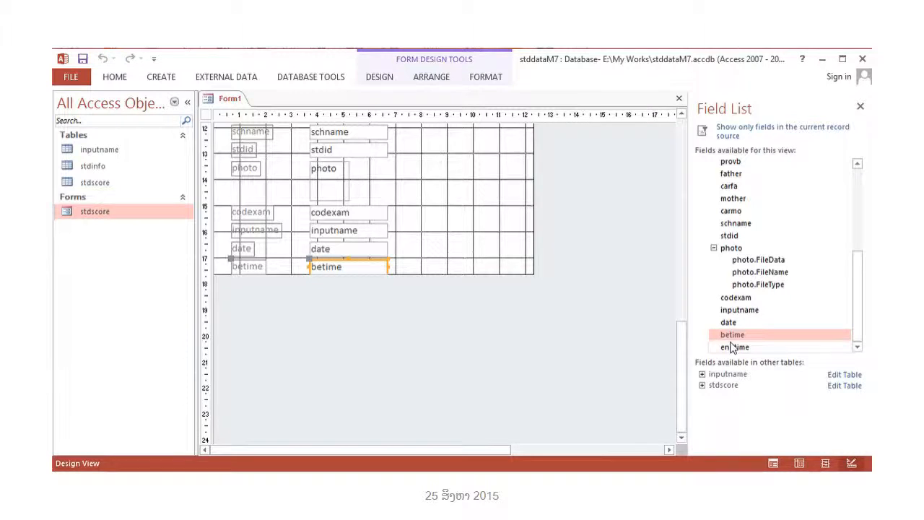
{"action": "double_click", "coordinate": [733, 347]}
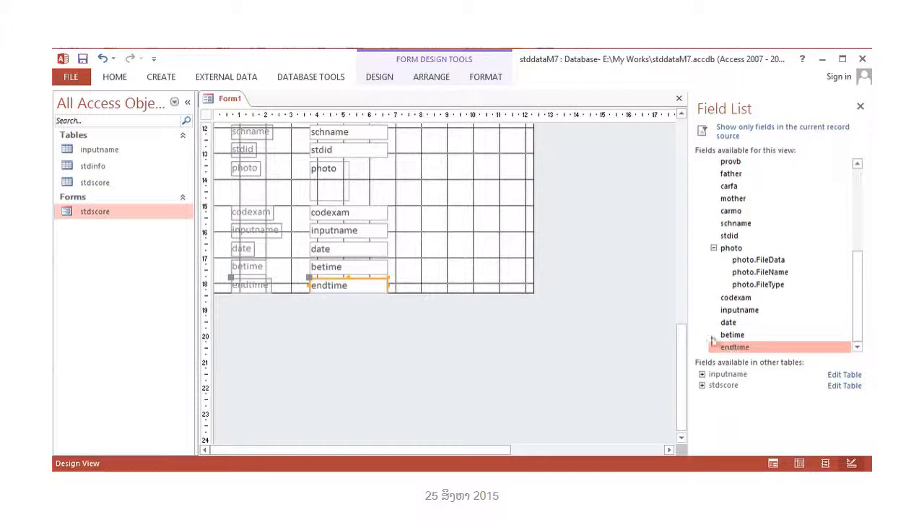
Close the field list and move the codexam, inputname, date, betime and endtime controls into a second column starting beside sex, at about 8 cm.
{"action": "left_click", "coordinate": [859, 107]}
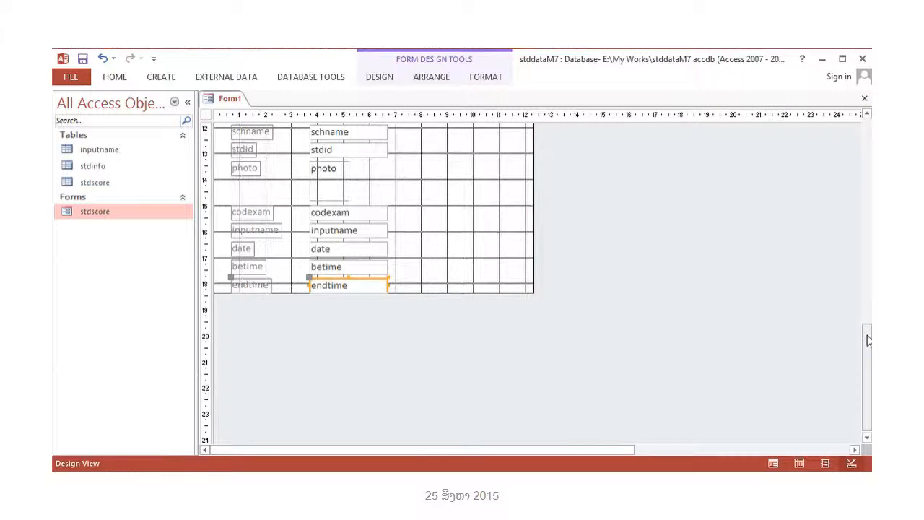
{"action": "left_click", "coordinate": [869, 267]}
{"action": "mouse_move", "coordinate": [866, 261]}
{"action": "left_mouse_down"}
{"action": "mouse_move", "coordinate": [867, 153]}
{"action": "mouse_move", "coordinate": [864, 248]}
{"action": "left_mouse_up"}
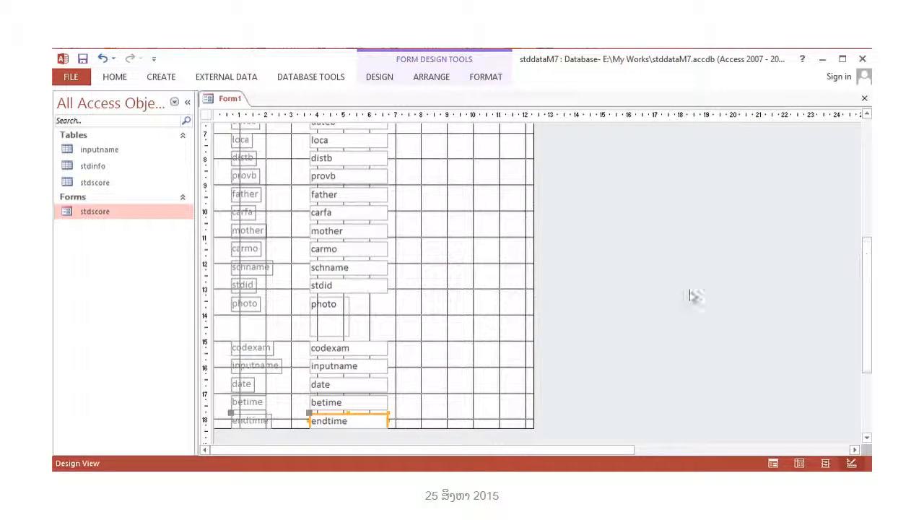
{"action": "left_click", "coordinate": [403, 426]}
{"action": "mouse_move", "coordinate": [403, 426]}
{"action": "left_mouse_down"}
{"action": "mouse_move", "coordinate": [272, 366]}
{"action": "mouse_move", "coordinate": [240, 370]}
{"action": "mouse_move", "coordinate": [236, 349]}
{"action": "mouse_move", "coordinate": [285, 340]}
{"action": "mouse_move", "coordinate": [458, 270]}
{"action": "mouse_move", "coordinate": [423, 107]}
{"action": "mouse_move", "coordinate": [429, 186]}
{"action": "left_mouse_up"}
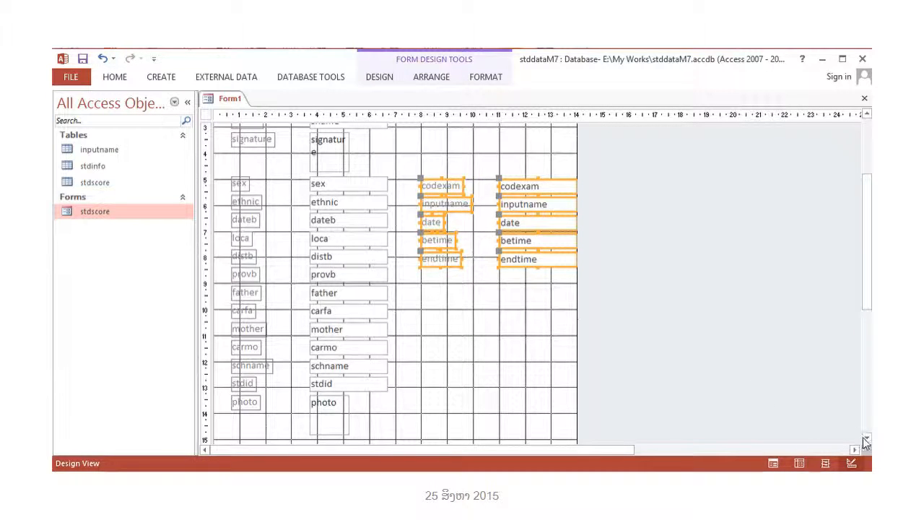
{"action": "left_click", "coordinate": [867, 440]}
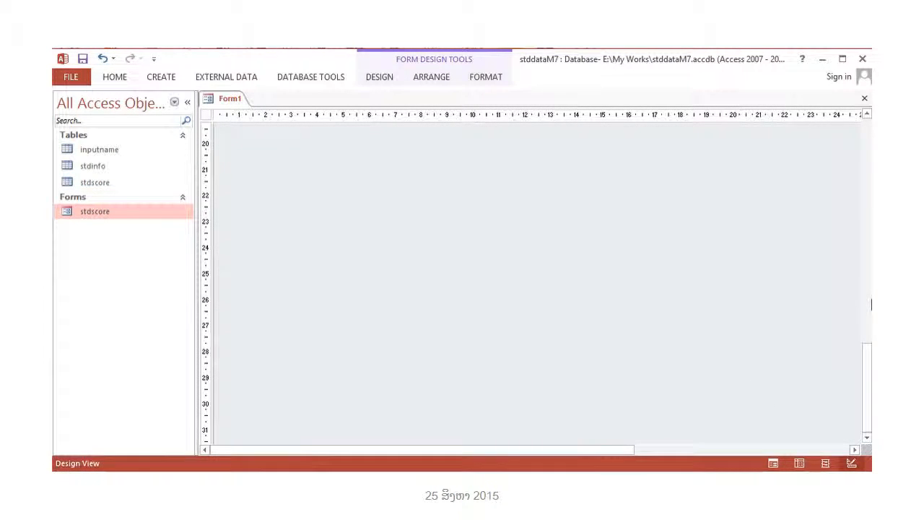
Shorten the form's Detail section to about 15 cm high, ending just below the photo control.
{"action": "left_click", "coordinate": [866, 114]}
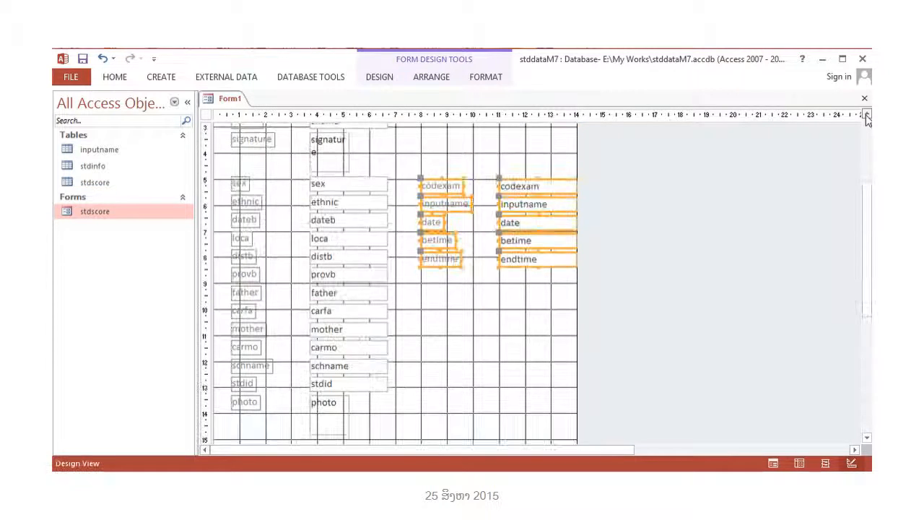
{"action": "left_click", "coordinate": [563, 428]}
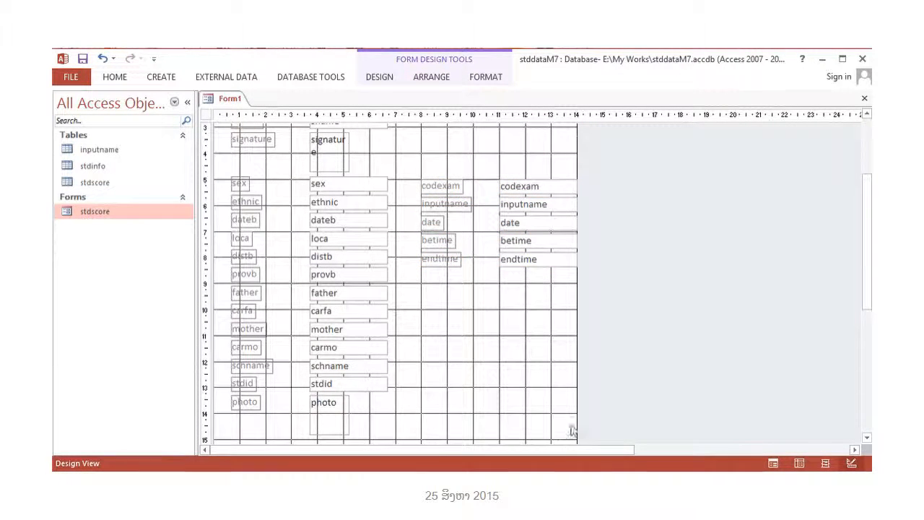
{"action": "left_click", "coordinate": [867, 437]}
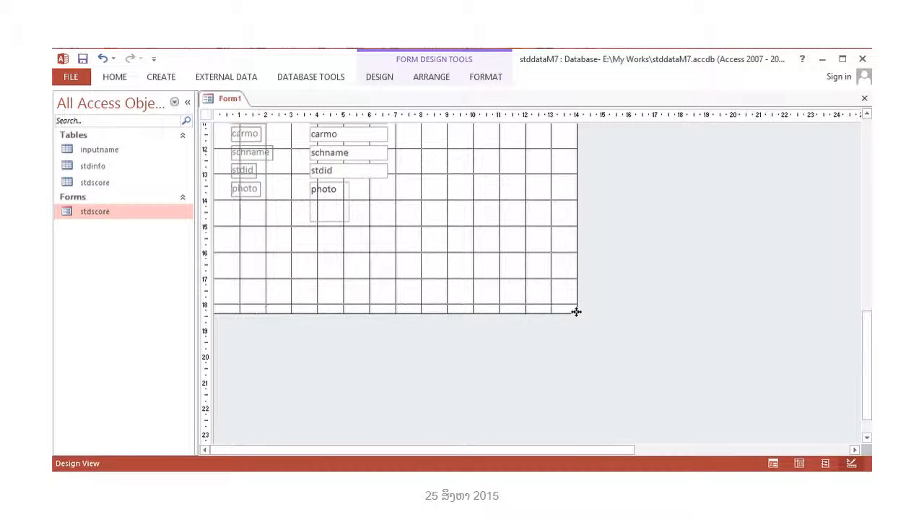
{"action": "left_click_drag", "start_coordinate": [574, 311], "coordinate": [580, 225]}
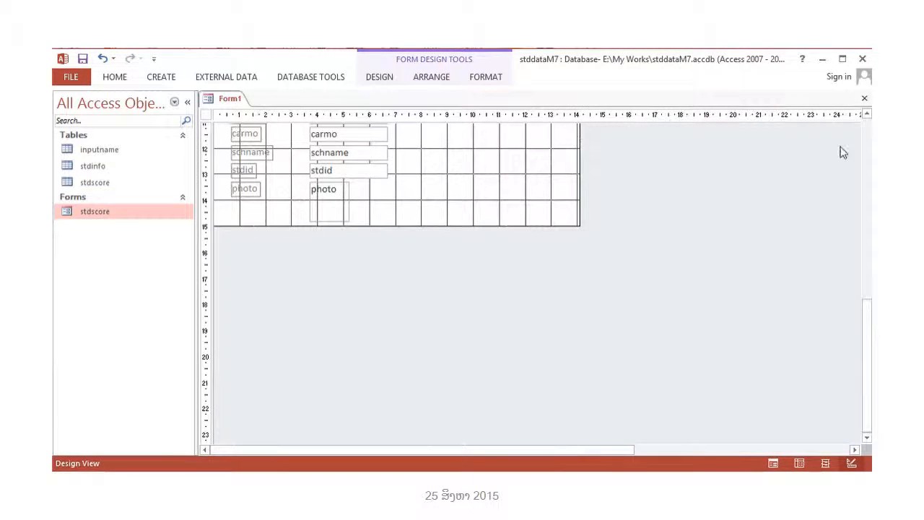
Widen the signature control to match the width of the sname text box above it.
{"action": "left_click", "coordinate": [867, 117]}
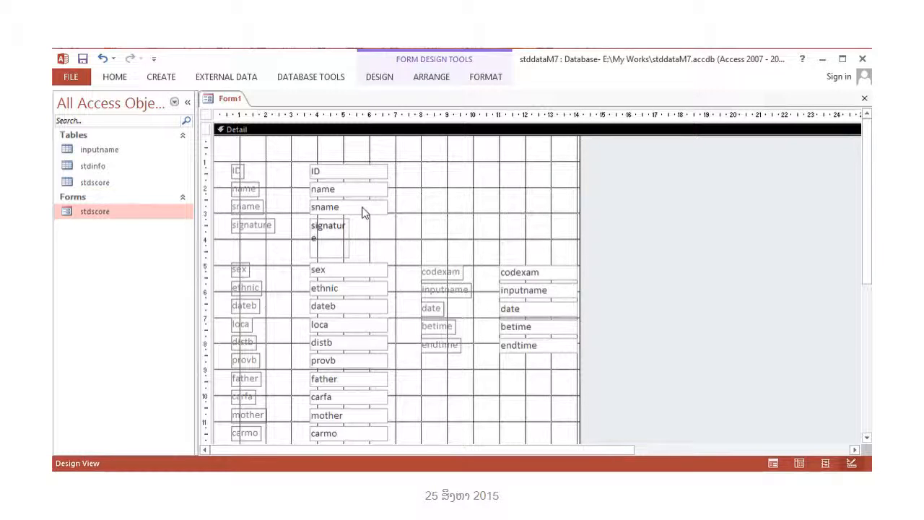
{"action": "left_click", "coordinate": [349, 242]}
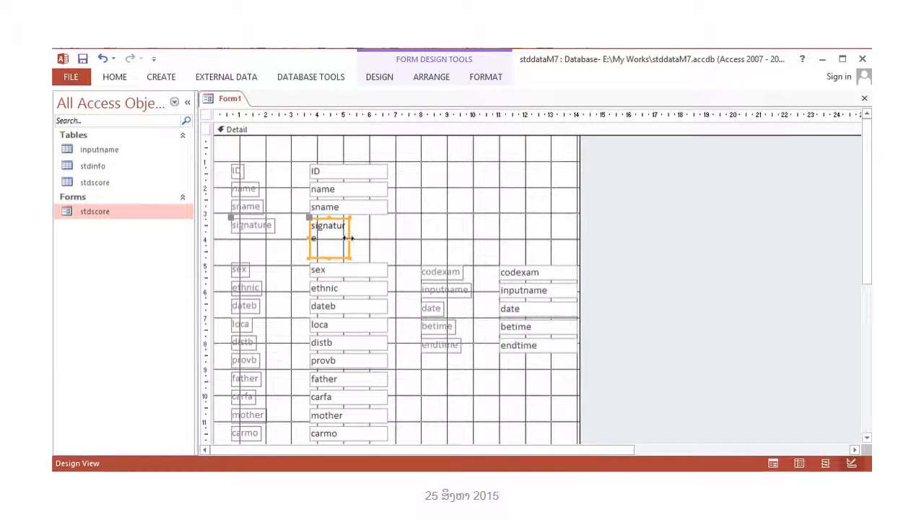
{"action": "left_click_drag", "start_coordinate": [350, 237], "coordinate": [387, 244]}
{"action": "left_click", "coordinate": [425, 240]}
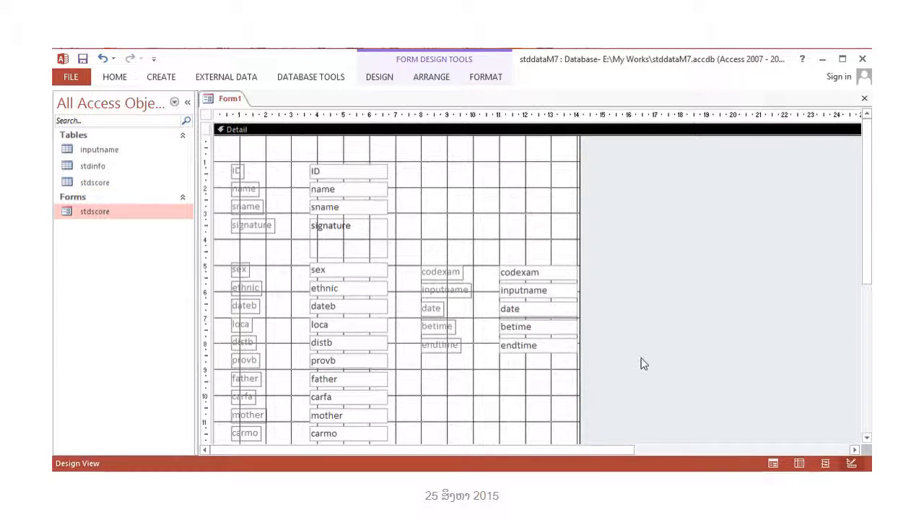
Move the photo control and its label into the second column, level with ID at about 1 cm.
{"action": "left_click", "coordinate": [866, 438]}
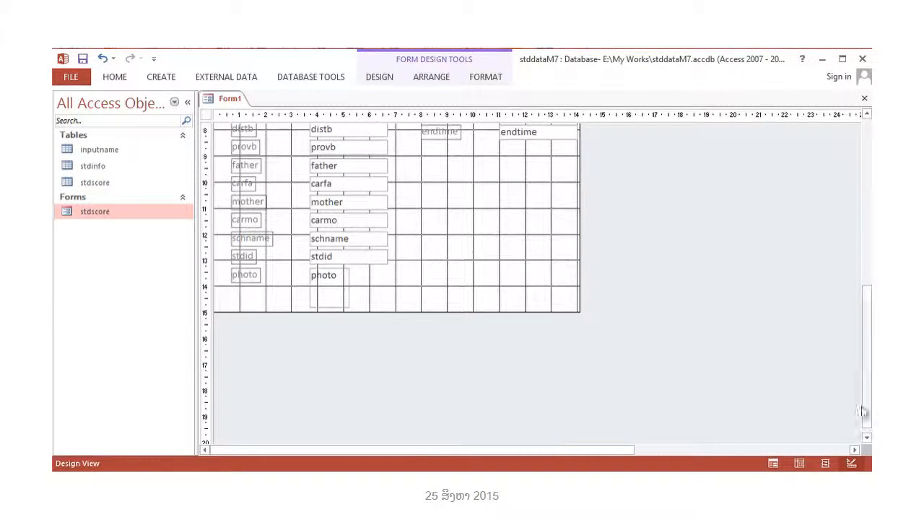
{"action": "left_click", "coordinate": [867, 114]}
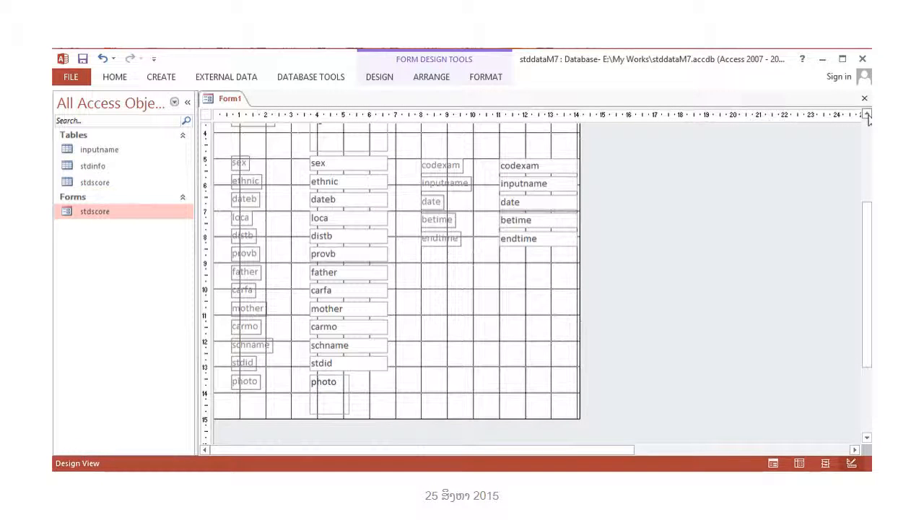
{"action": "key", "text": "super+c"}
{"action": "left_click_drag", "start_coordinate": [222, 409], "coordinate": [351, 384]}
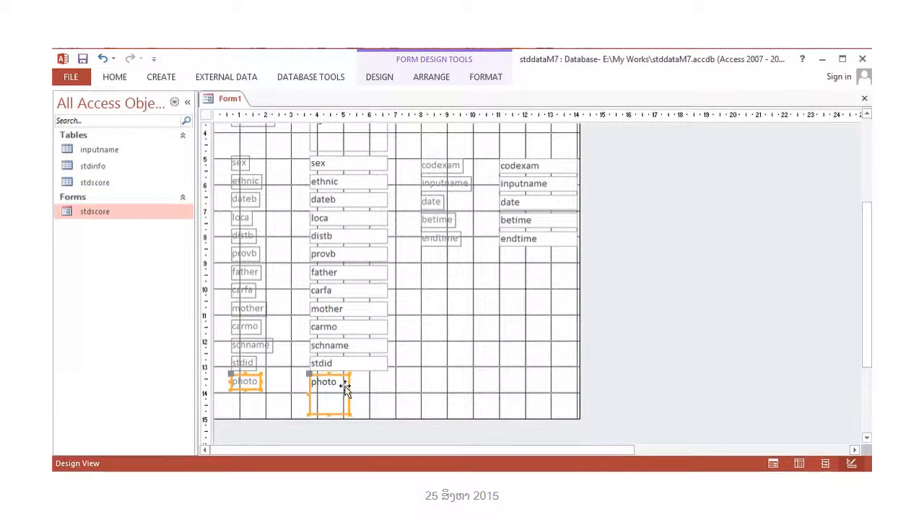
{"action": "left_click_drag", "start_coordinate": [385, 264], "coordinate": [532, 132]}
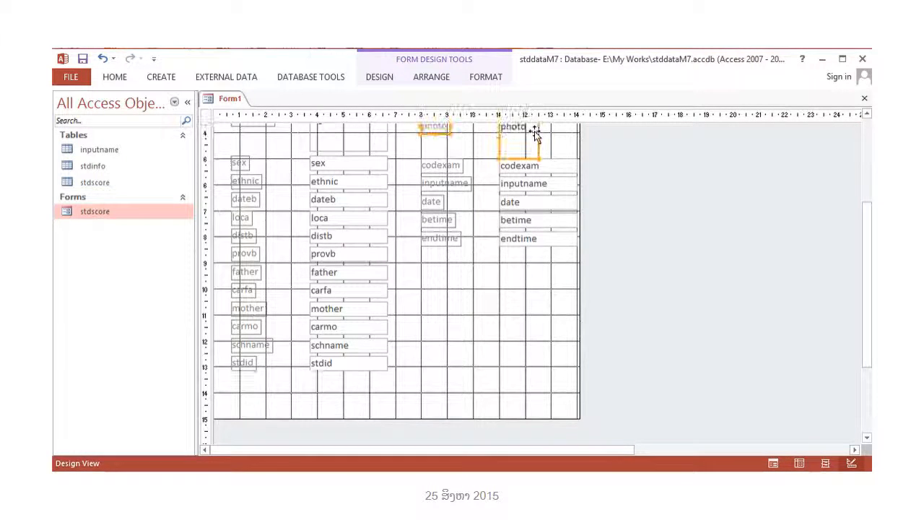
{"action": "left_click", "coordinate": [867, 115]}
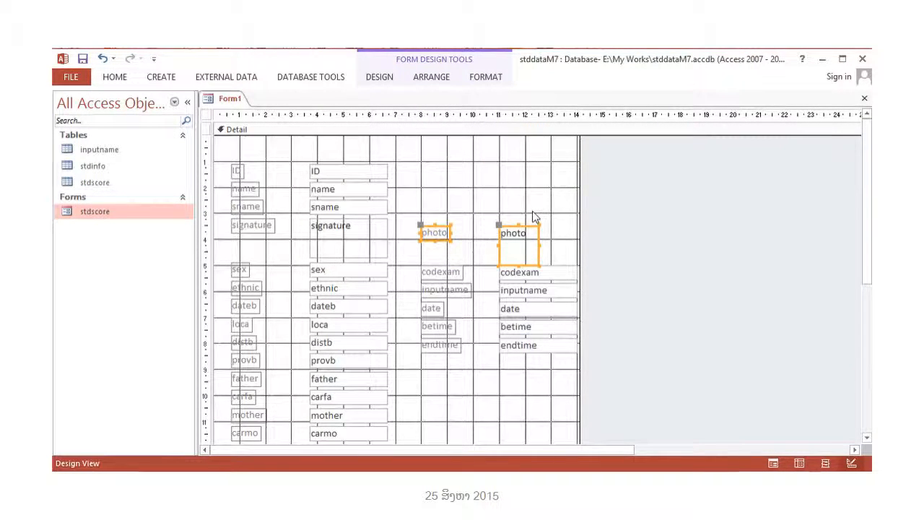
{"action": "key", "text": "Up"}
{"action": "key", "text": "Up"}
{"action": "key", "text": "Up"}
{"action": "key", "text": "Up"}
{"action": "key", "text": "Up"}
{"action": "key", "text": "Up"}
{"action": "key", "text": "Up"}
{"action": "key", "text": "Up"}
{"action": "key", "text": "Up"}
{"action": "key", "text": "Up"}
{"action": "key", "text": "Up"}
{"action": "key", "text": "Up"}
{"action": "key", "text": "Up"}
{"action": "key", "text": "Up"}
{"action": "key", "text": "Up"}
{"action": "key", "text": "Up"}
{"action": "key", "text": "Up"}
{"action": "key", "text": "Up"}
{"action": "key", "text": "Up"}
{"action": "key", "text": "Up"}
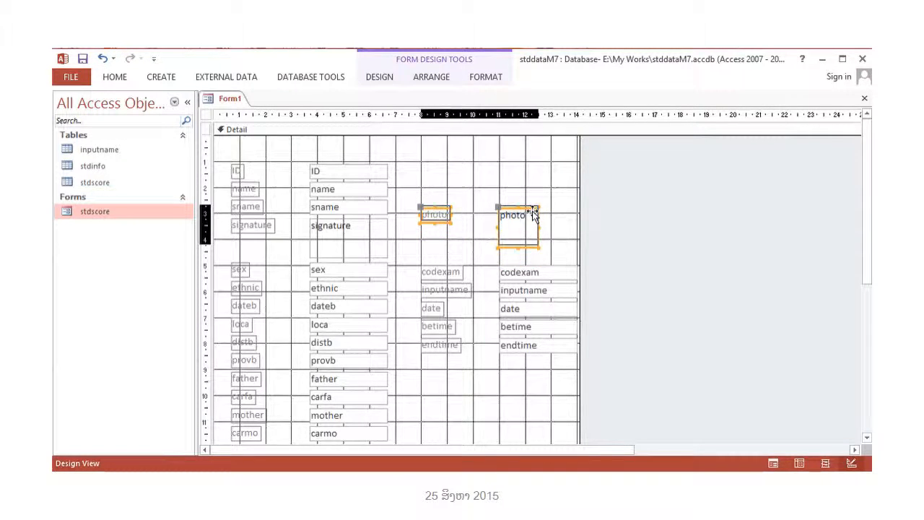
{"action": "key", "text": "Up"}
{"action": "key", "text": "Up"}
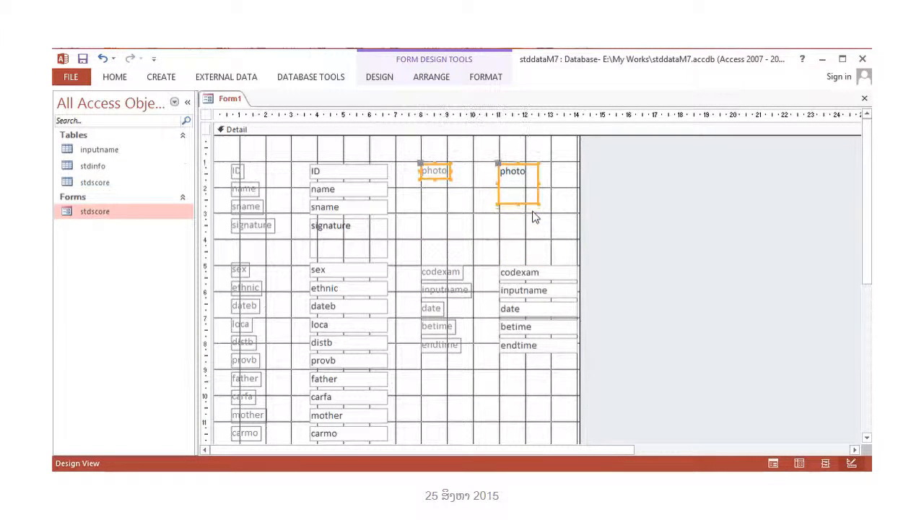
Move the ID, name, sname, signature and photo controls up to the upper edge of the Detail section.
{"action": "left_click_drag", "start_coordinate": [221, 250], "coordinate": [501, 168]}
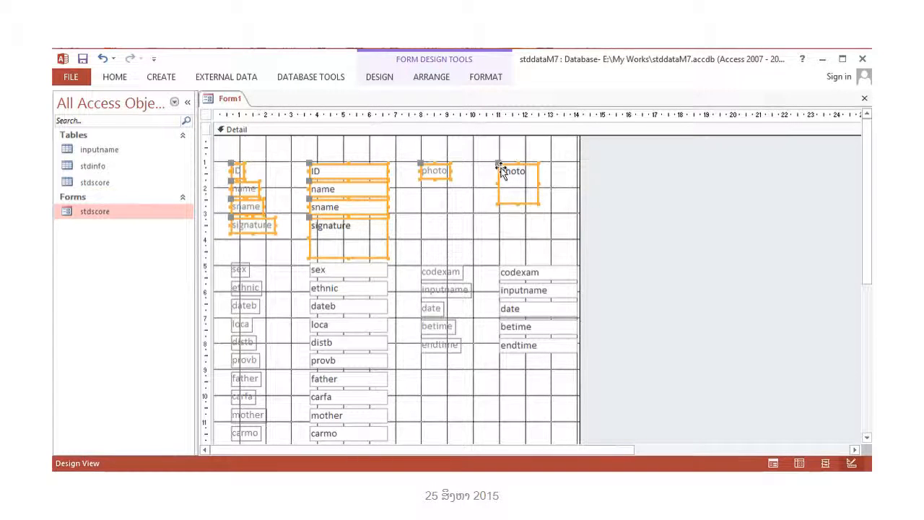
{"action": "key", "text": "Up"}
{"action": "key", "text": "Up"}
{"action": "key", "text": "Up"}
{"action": "key", "text": "Up"}
{"action": "key", "text": "Up"}
{"action": "key", "text": "Up"}
{"action": "key", "text": "Up"}
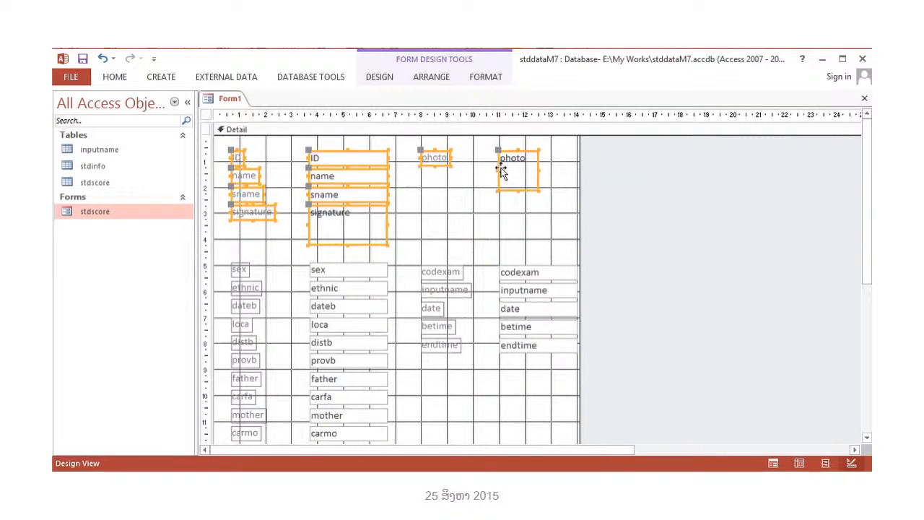
{"action": "key", "text": "Up"}
{"action": "key", "text": "Up"}
{"action": "key", "text": "Up"}
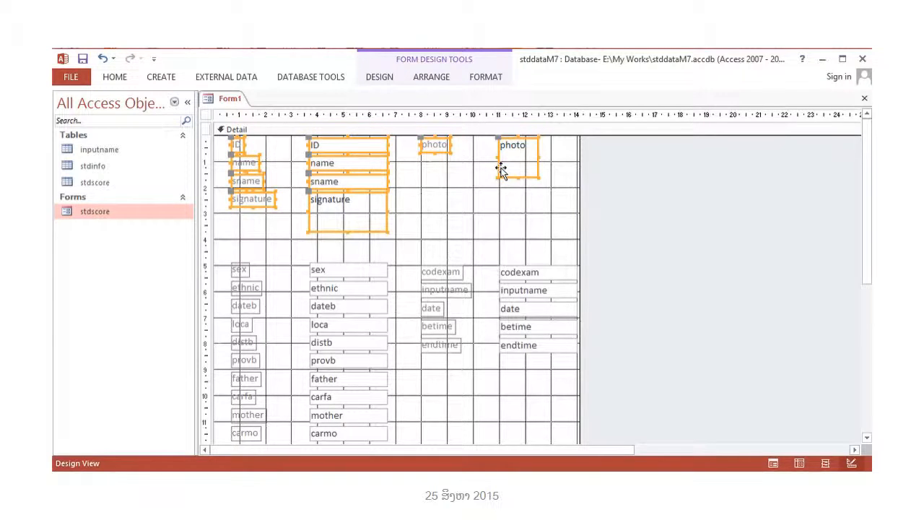
{"action": "left_click", "coordinate": [489, 394]}
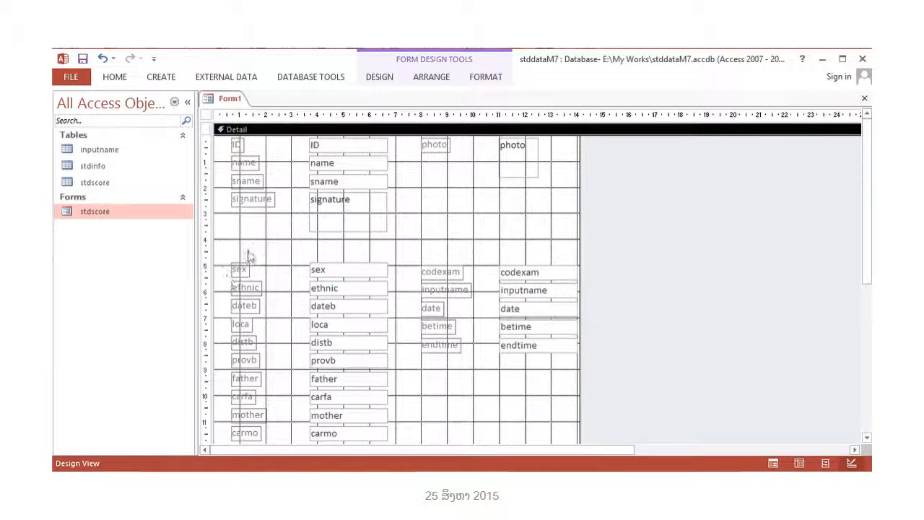
Move the controls from sex to stdid and from codexam to endtime up together to start at about 4 cm.
{"action": "left_click_drag", "start_coordinate": [225, 247], "coordinate": [544, 402]}
{"action": "left_click_drag", "start_coordinate": [543, 397], "coordinate": [543, 398]}
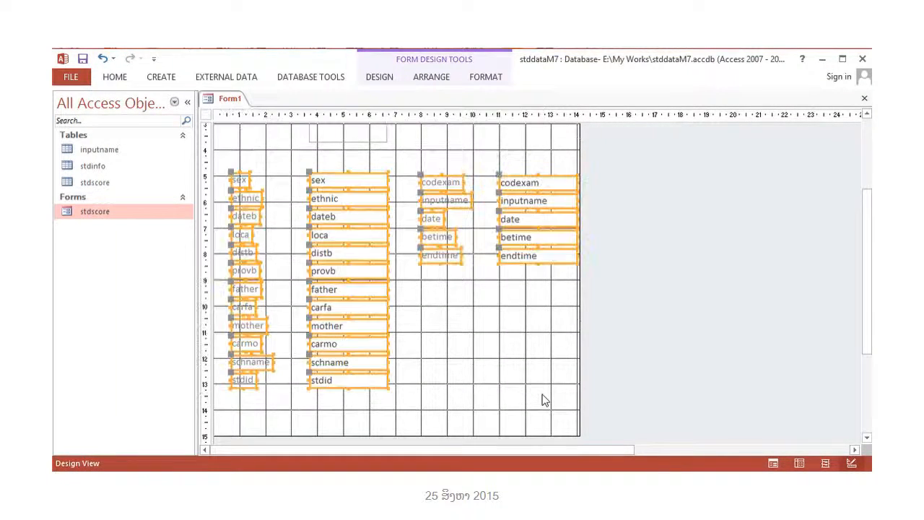
{"action": "key", "text": "Up"}
{"action": "key", "text": "Up"}
{"action": "key", "text": "Up"}
{"action": "key", "text": "Up"}
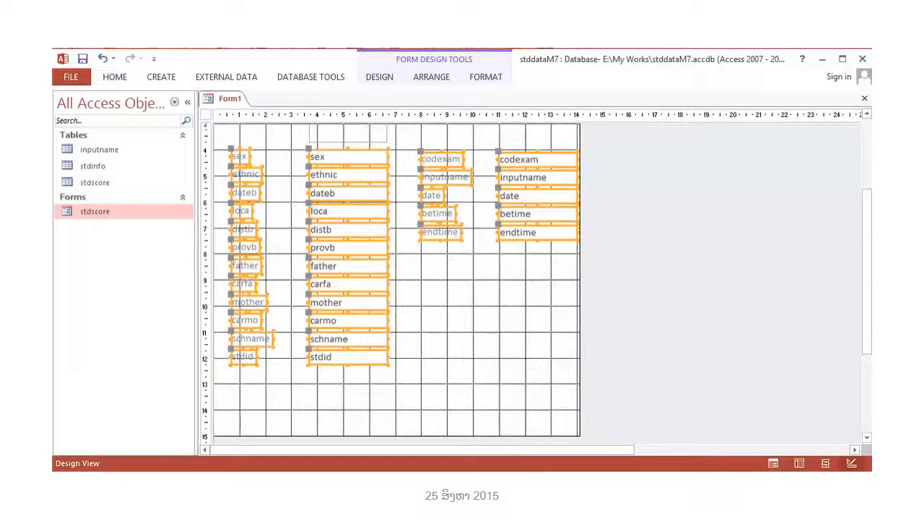
Resize the Detail section to end just below stdid, about 12.4 cm high and 14.3 cm wide.
{"action": "left_click_drag", "start_coordinate": [578, 434], "coordinate": [583, 367]}
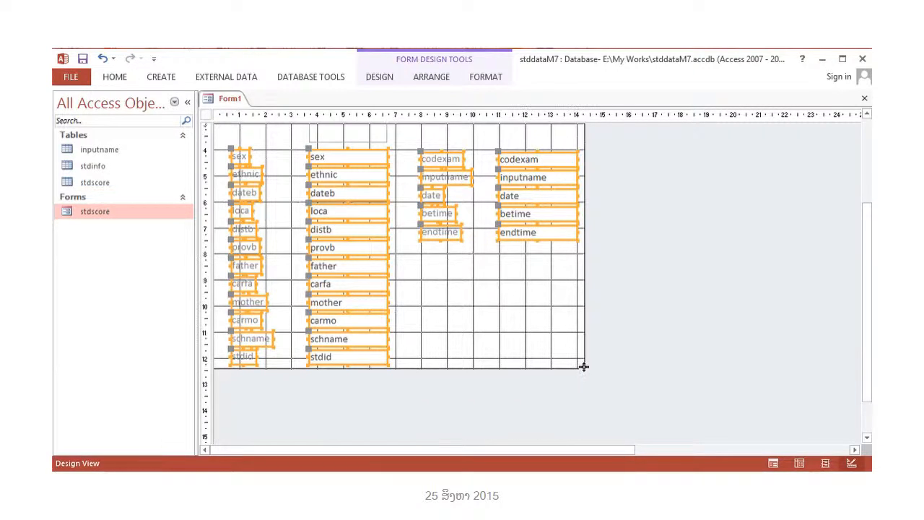
{"action": "left_click", "coordinate": [686, 300]}
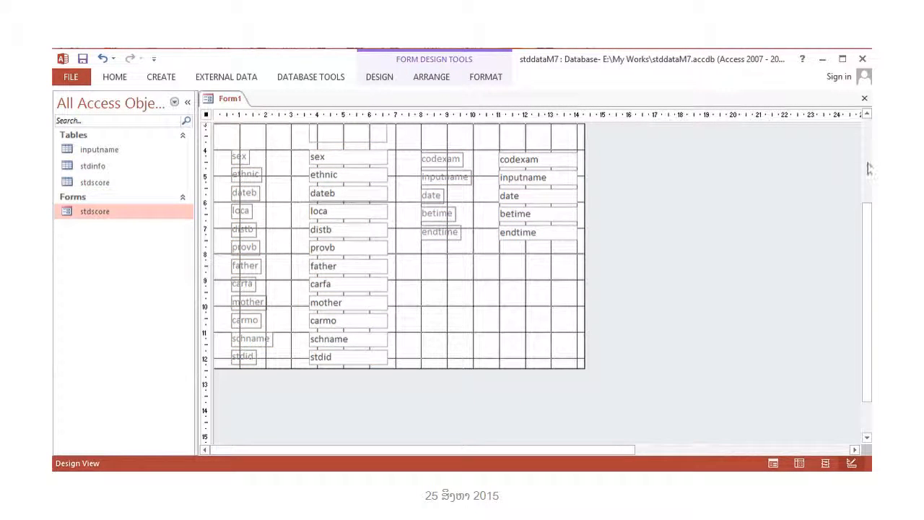
{"action": "left_click", "coordinate": [866, 116]}
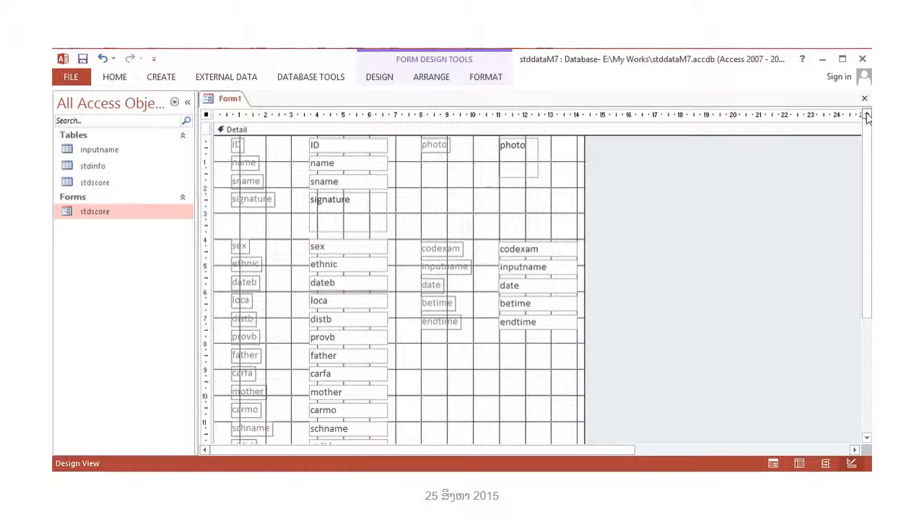
Add a form header and footer to the form.
{"action": "left_click", "coordinate": [560, 132]}
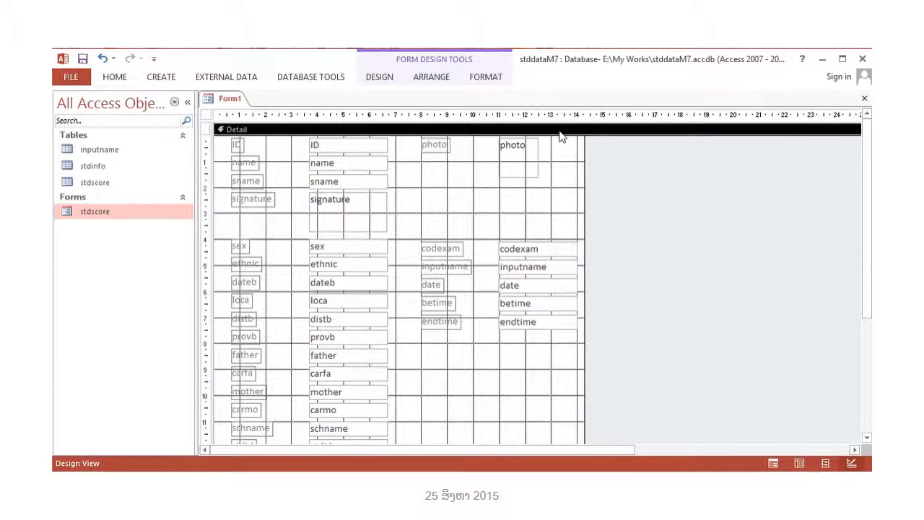
{"action": "right_click", "coordinate": [561, 138]}
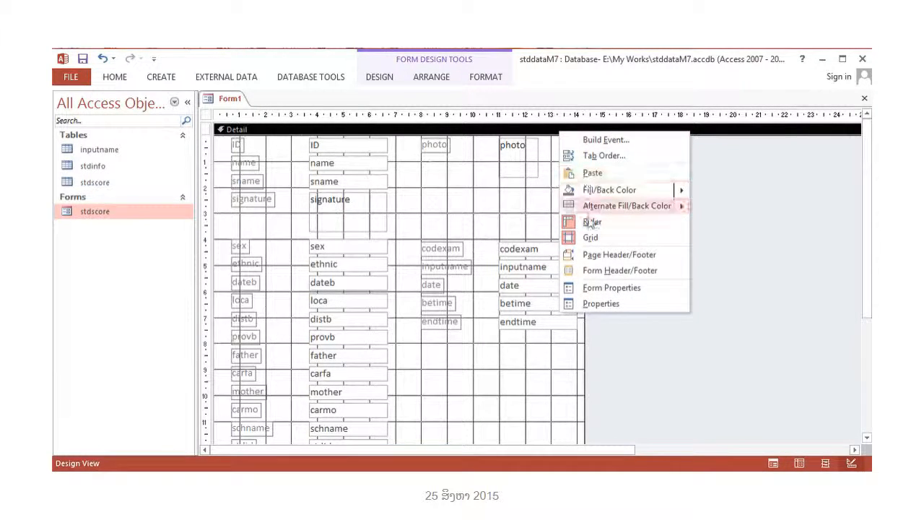
{"action": "left_click", "coordinate": [594, 277]}
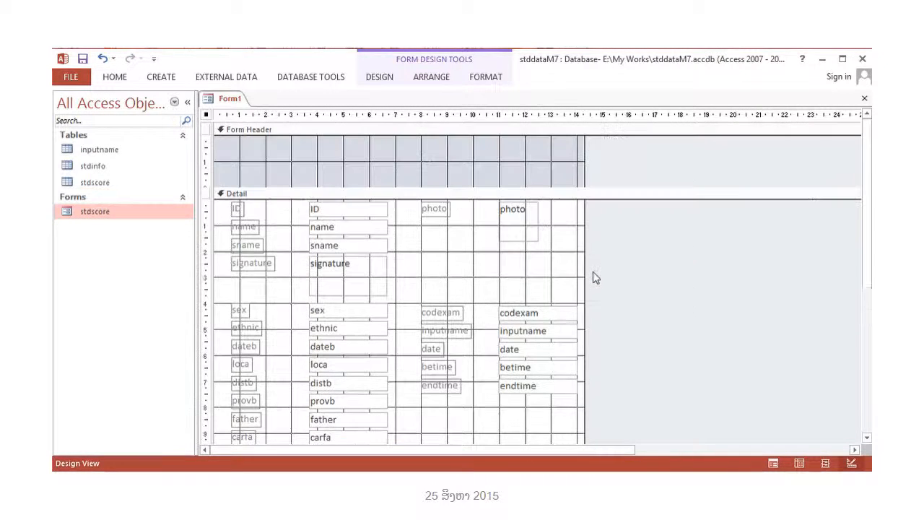
{"action": "left_click", "coordinate": [562, 249]}
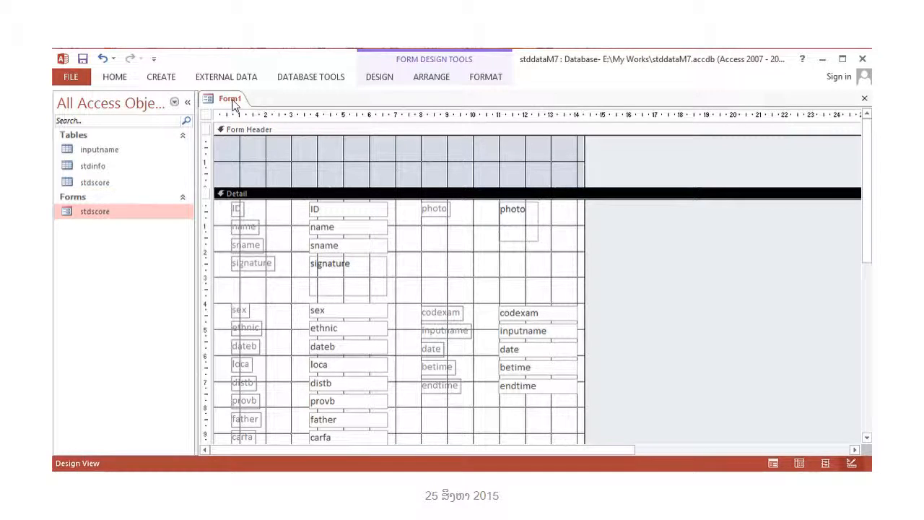
Add a label reading "ຂໍ້ມູນທົ່ວໄປຂອງນັກຮຽນສົກຮຽນ............" at about 1 cm in the Form Header and select it.
{"action": "left_click", "coordinate": [381, 77]}
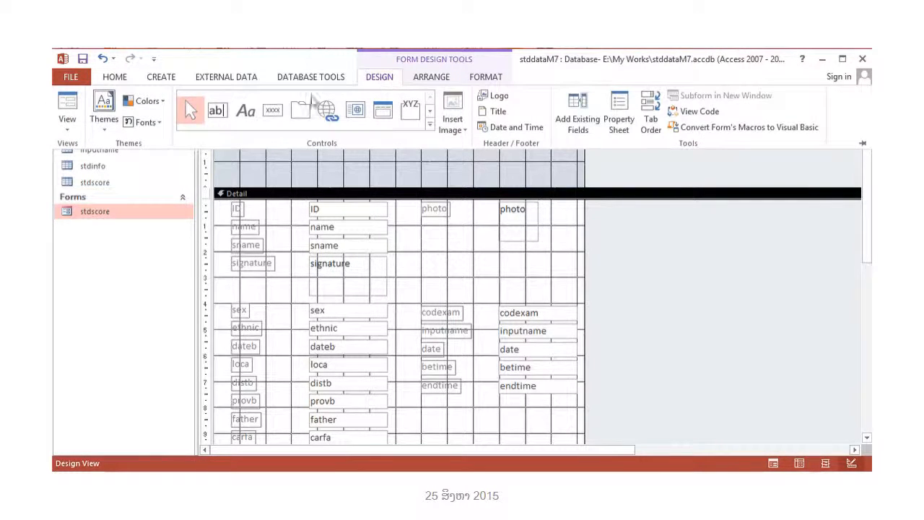
{"action": "left_click", "coordinate": [245, 112]}
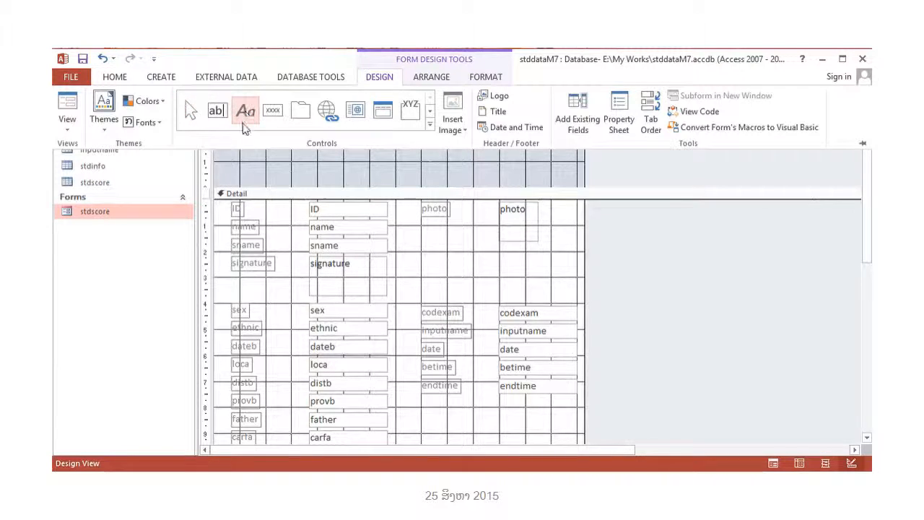
{"action": "left_click", "coordinate": [241, 170]}
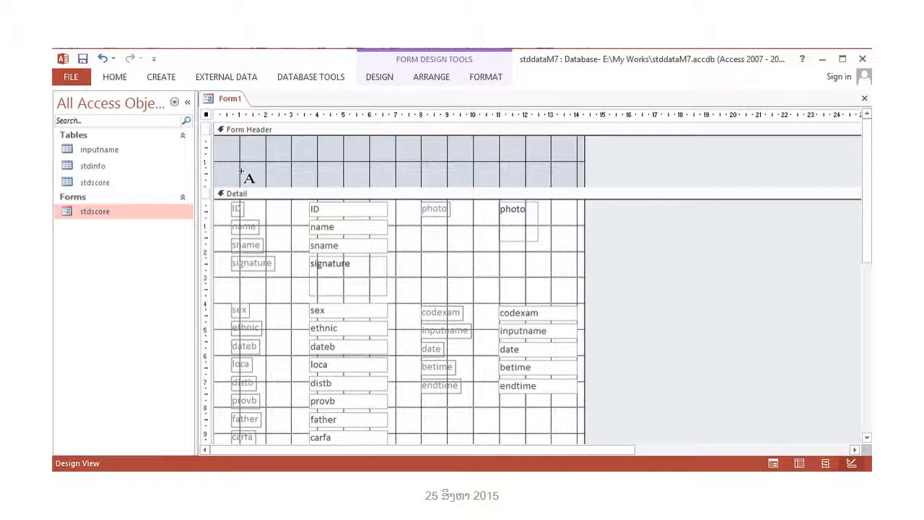
{"action": "left_click", "coordinate": [241, 171]}
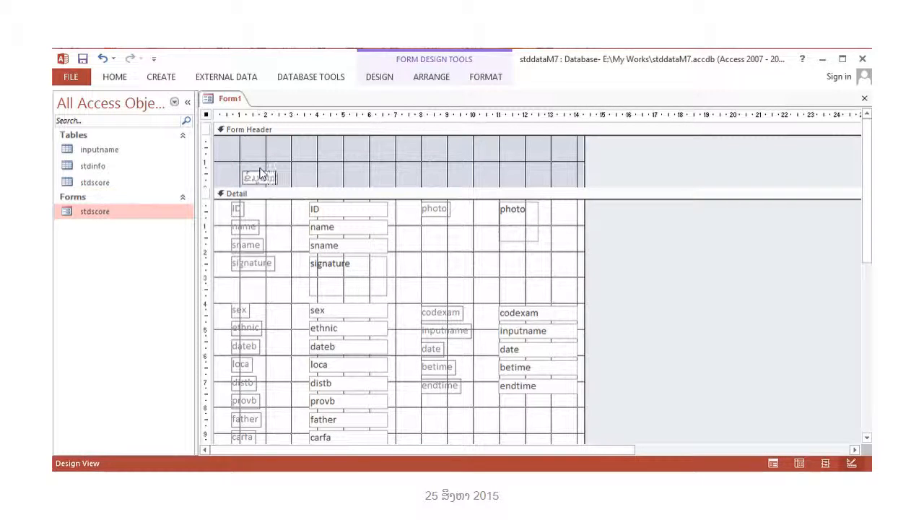
{"action": "type", "text": "່ວໄປຂອງນັກຮຽນ"}
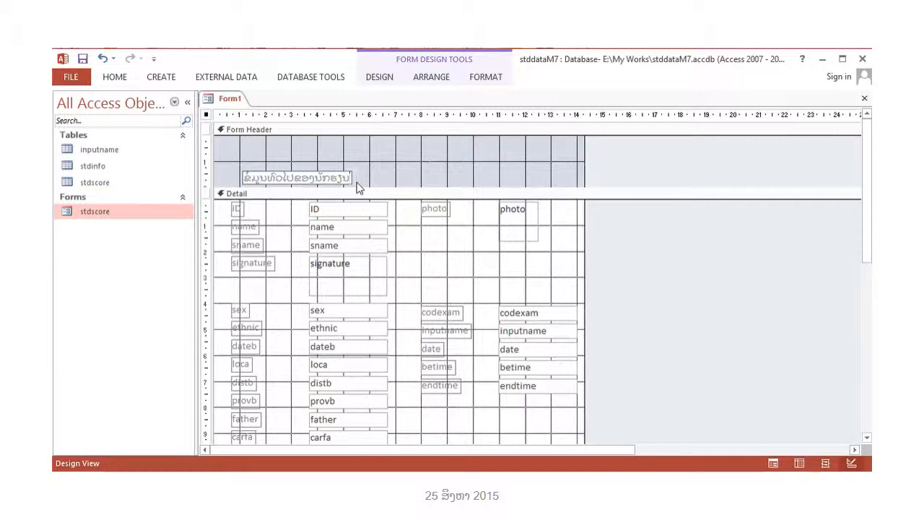
{"action": "type", "text": "ສົກຮຽນ............"}
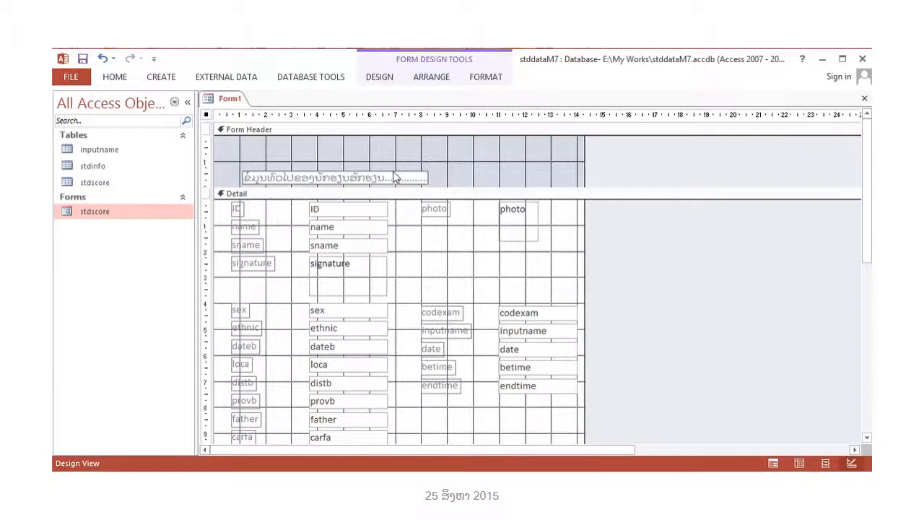
{"action": "left_click", "coordinate": [477, 186]}
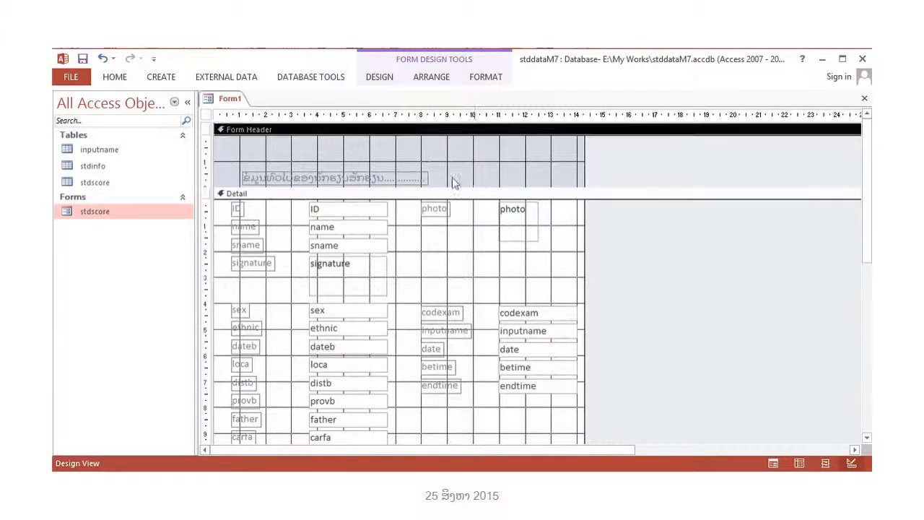
{"action": "left_click", "coordinate": [429, 180]}
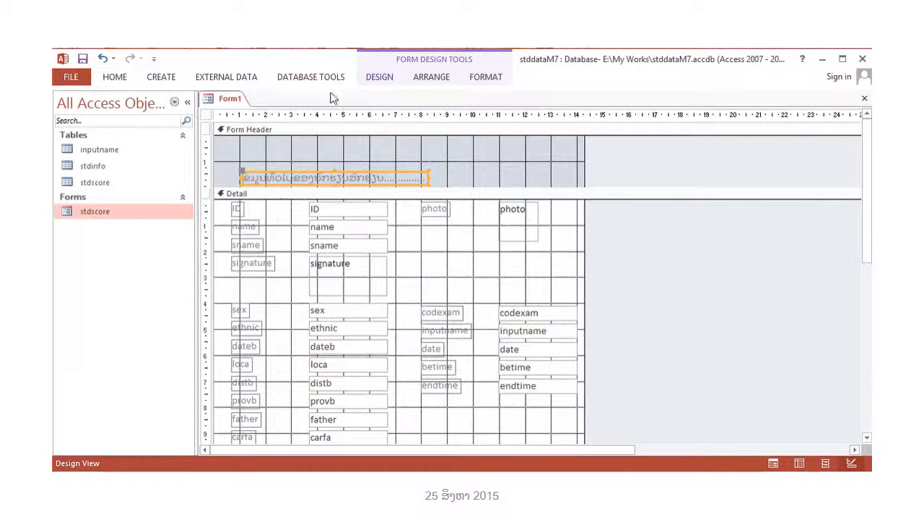
Enlarge the title label to about 14.2 cm wide and 1.7 cm high so it fills the Form Header.
{"action": "left_click_drag", "start_coordinate": [333, 171], "coordinate": [334, 140]}
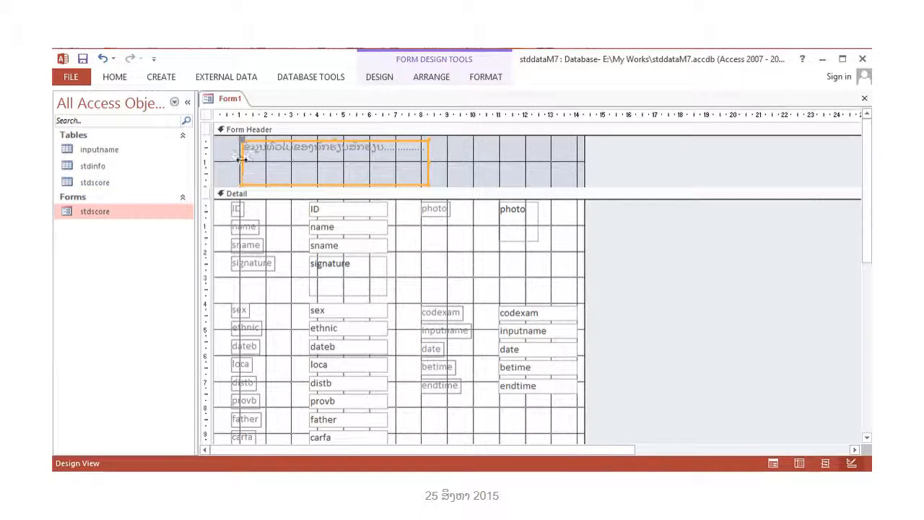
{"action": "left_click", "coordinate": [210, 162]}
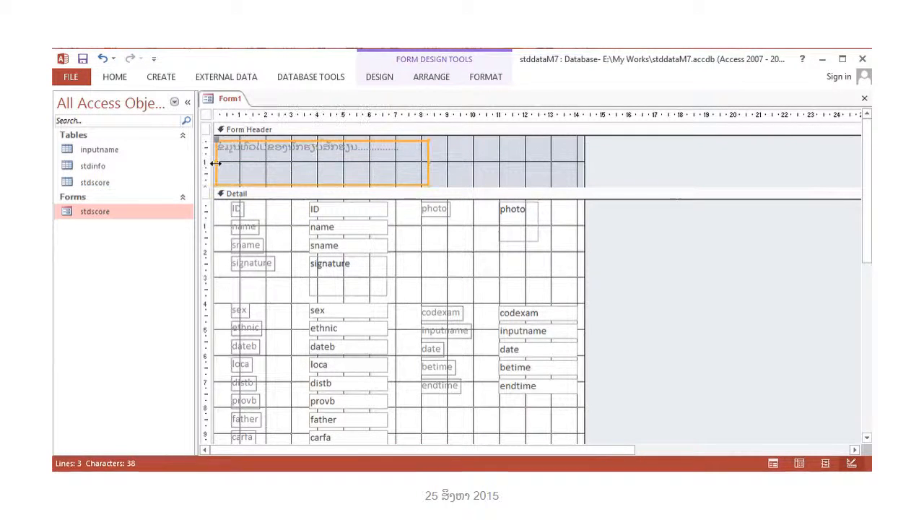
{"action": "left_click_drag", "start_coordinate": [427, 162], "coordinate": [584, 158]}
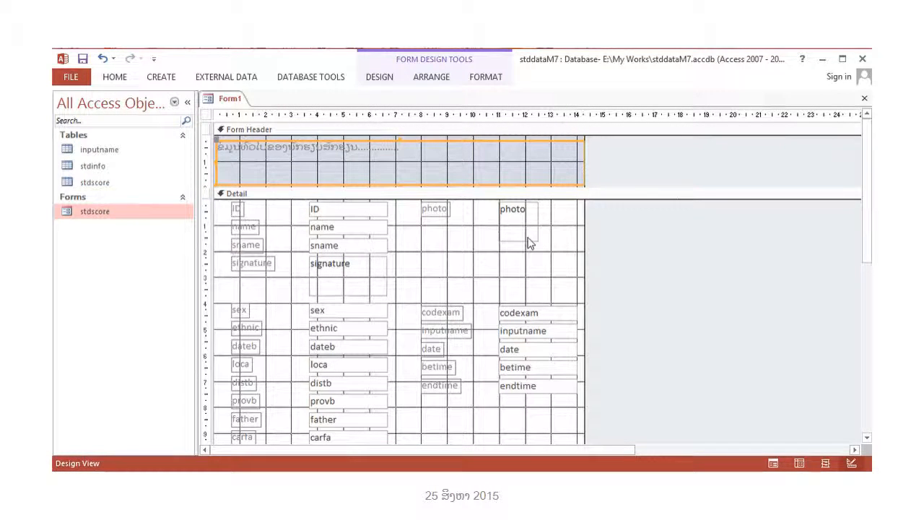
Format the header title text in bold at font size 20.
{"action": "left_click", "coordinate": [116, 77]}
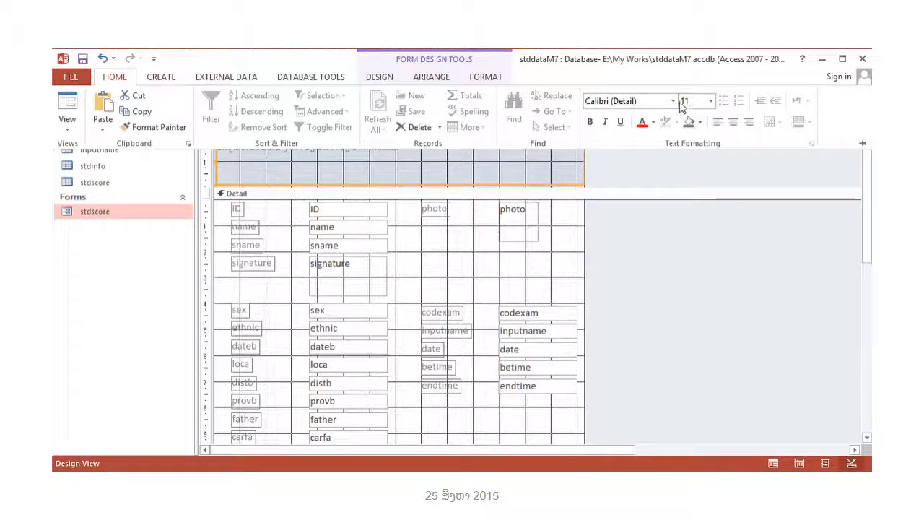
{"action": "left_click", "coordinate": [711, 101]}
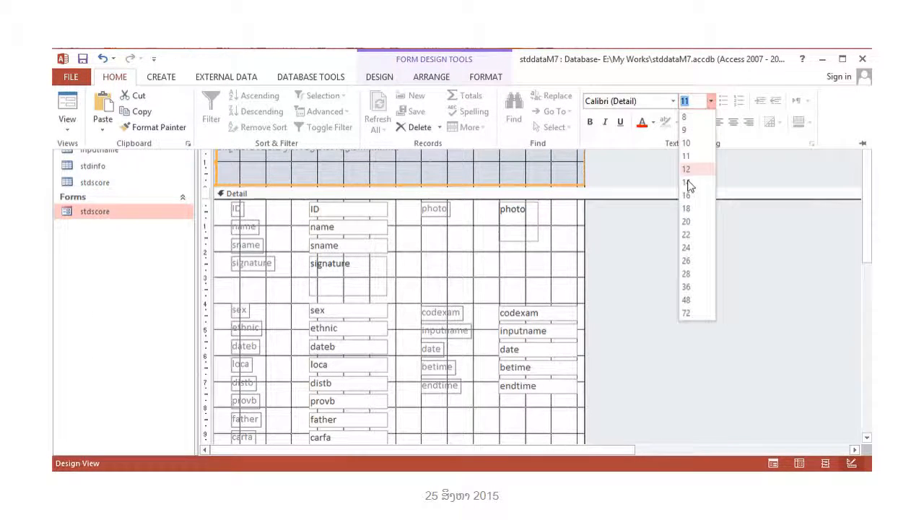
{"action": "left_click", "coordinate": [686, 222]}
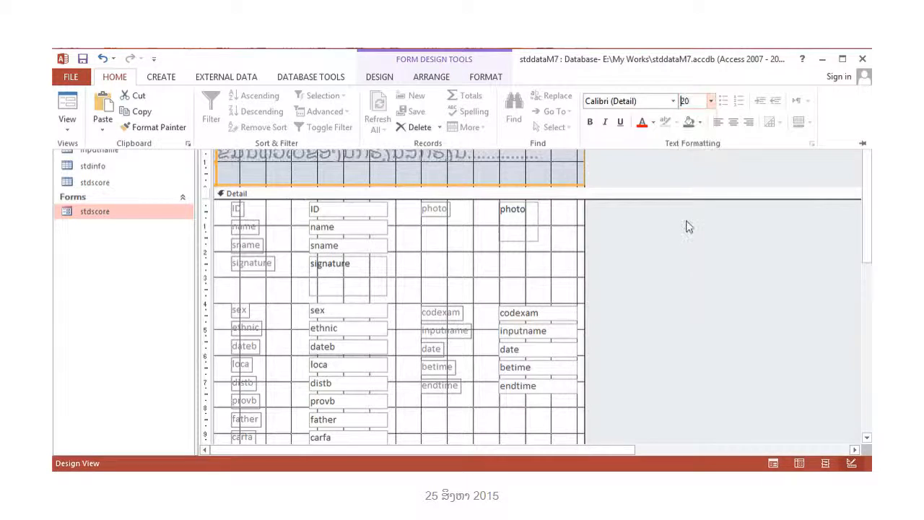
{"action": "left_click", "coordinate": [589, 123]}
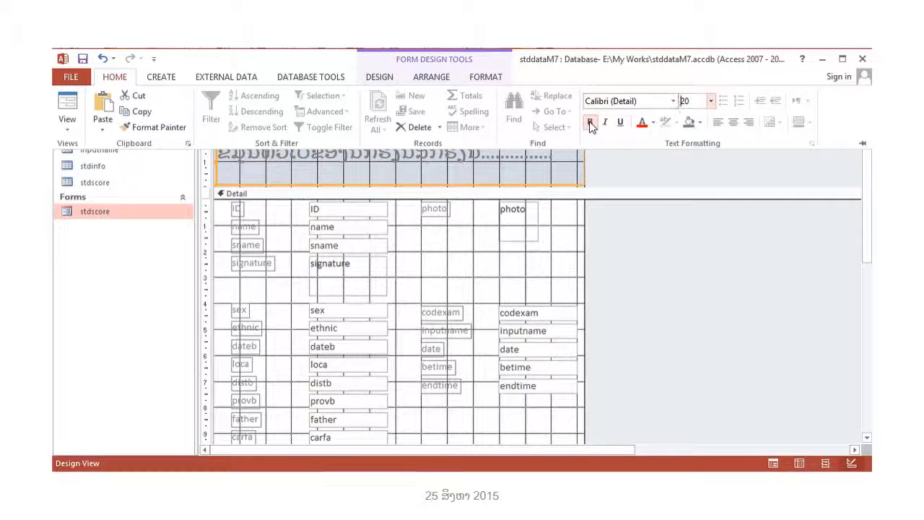
Color the header title text white on a dark green background and center it in its label.
{"action": "left_click", "coordinate": [651, 122]}
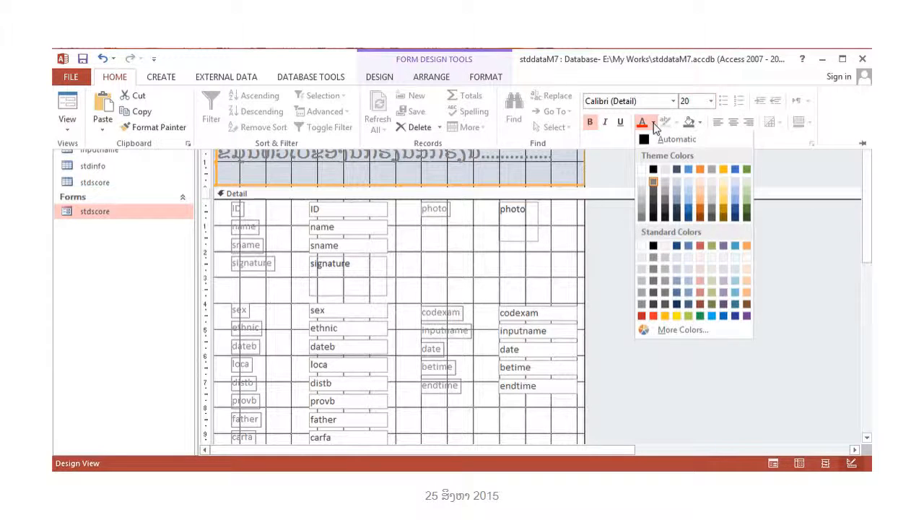
{"action": "left_click", "coordinate": [641, 171]}
{"action": "left_click", "coordinate": [699, 123]}
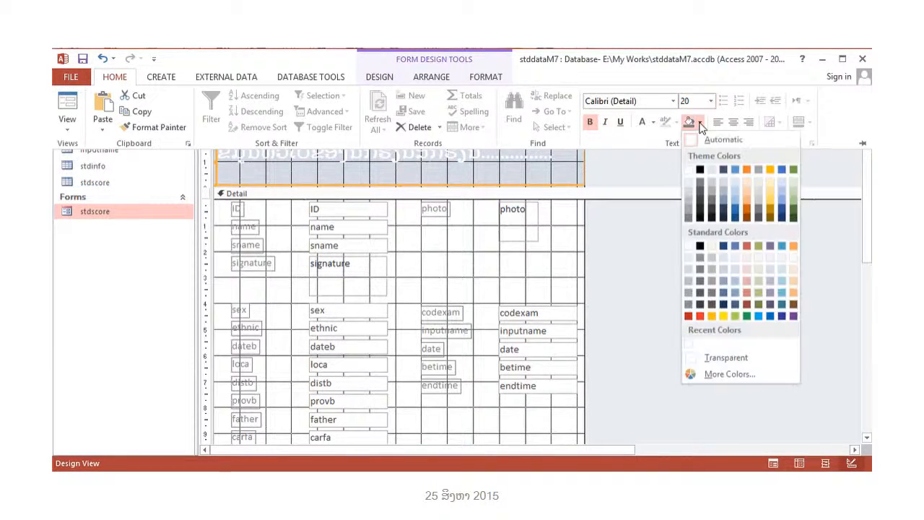
{"action": "left_click", "coordinate": [793, 210]}
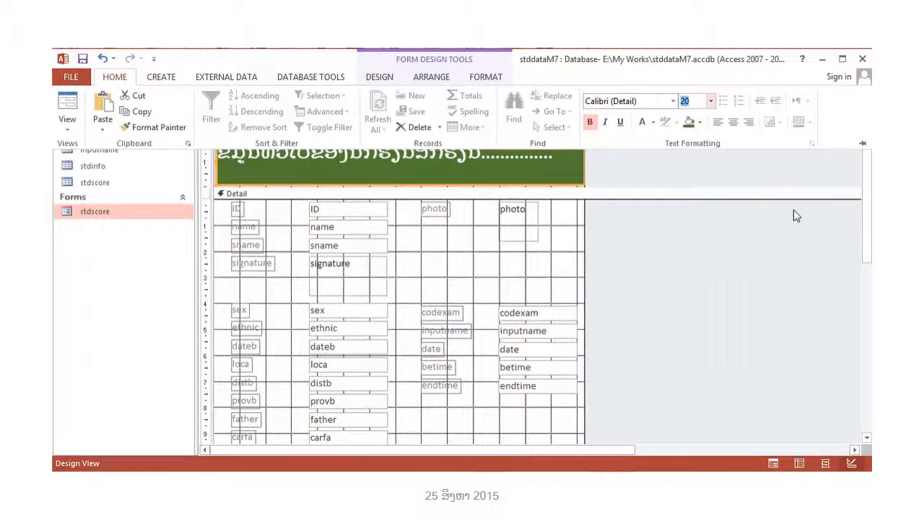
{"action": "left_click", "coordinate": [733, 122]}
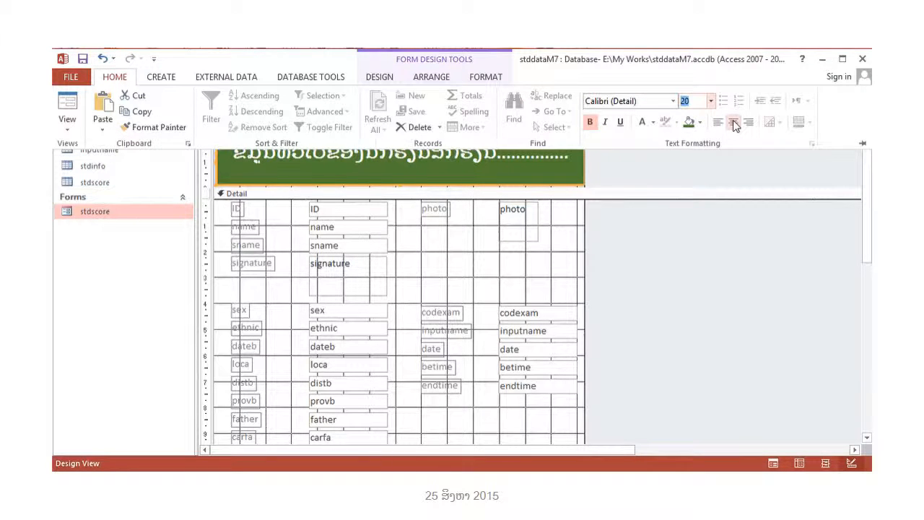
{"action": "left_click", "coordinate": [630, 169]}
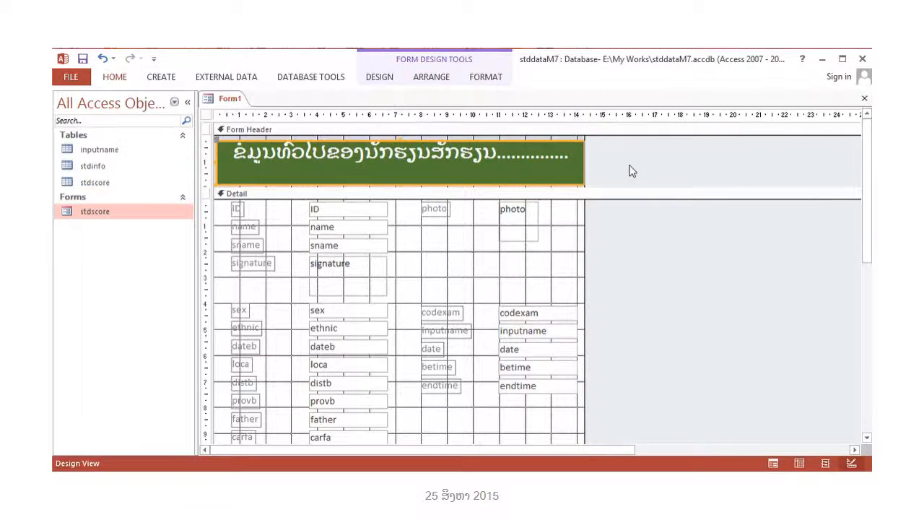
Correct the last word before the dots in the header title to read "ສົກຮຽນ".
{"action": "left_click", "coordinate": [512, 182]}
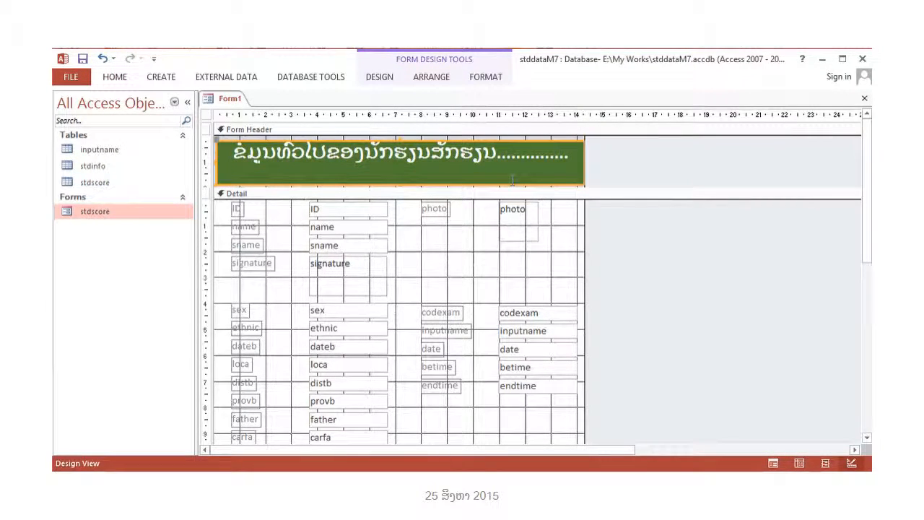
{"action": "left_click", "coordinate": [447, 154]}
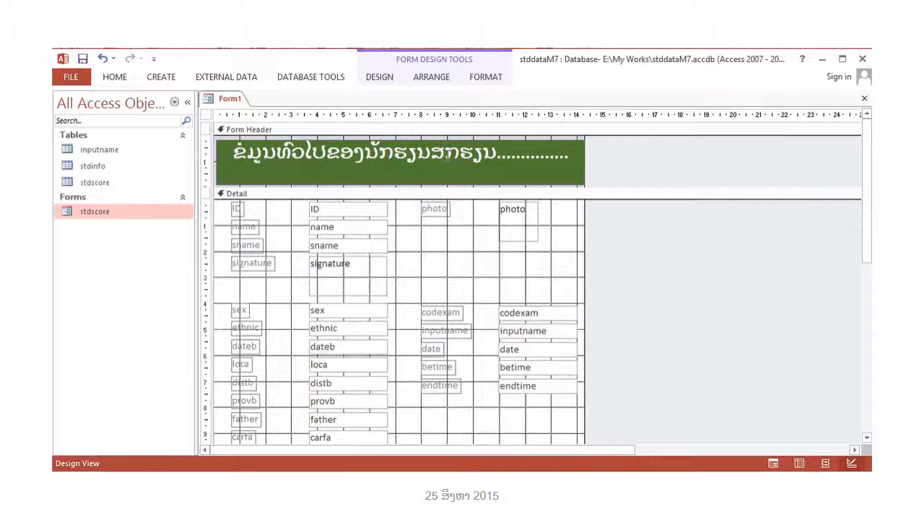
{"action": "left_click", "coordinate": [602, 167]}
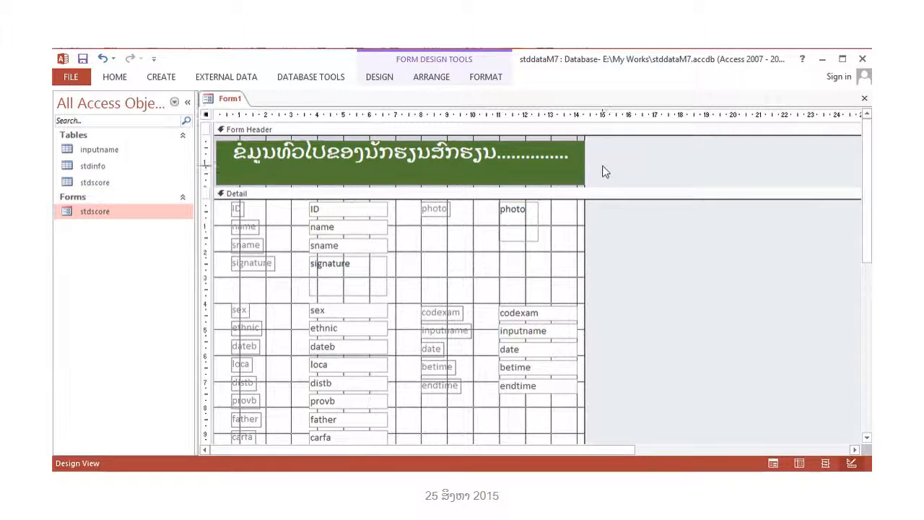
Show the header title label's properties and set its Top Margin to 0.3 cm.
{"action": "left_click", "coordinate": [562, 172]}
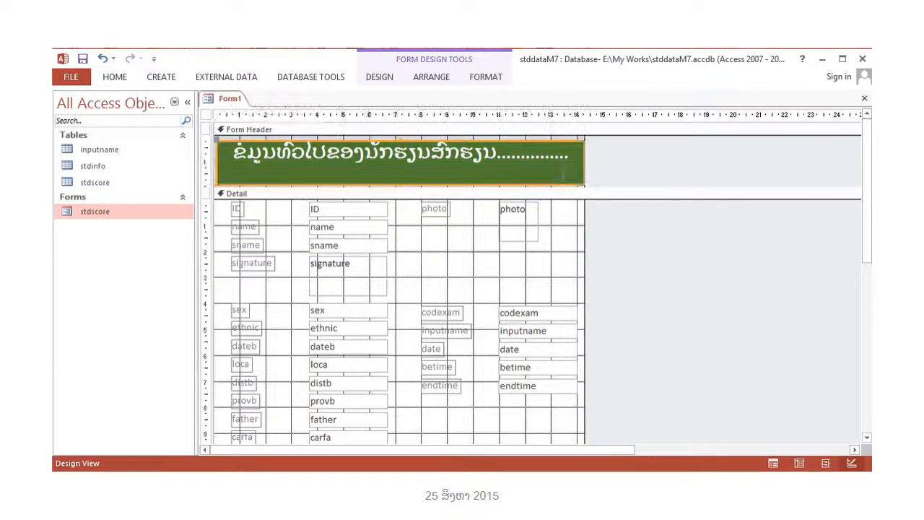
{"action": "left_click", "coordinate": [387, 80]}
{"action": "left_click", "coordinate": [619, 115]}
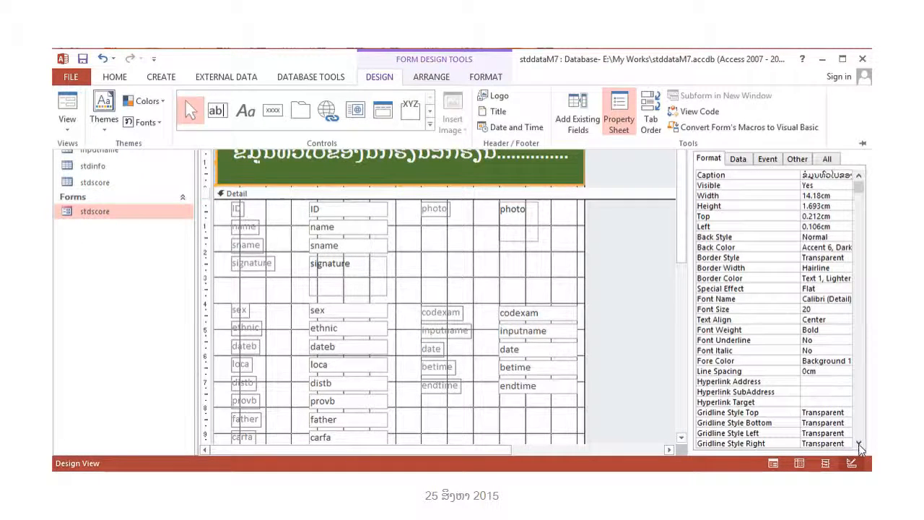
{"action": "left_click", "coordinate": [859, 443]}
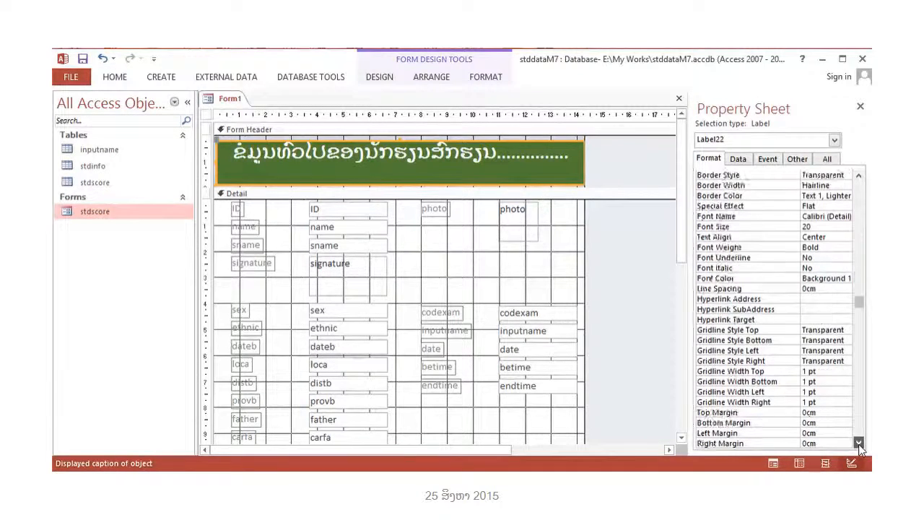
{"action": "left_click", "coordinate": [858, 443]}
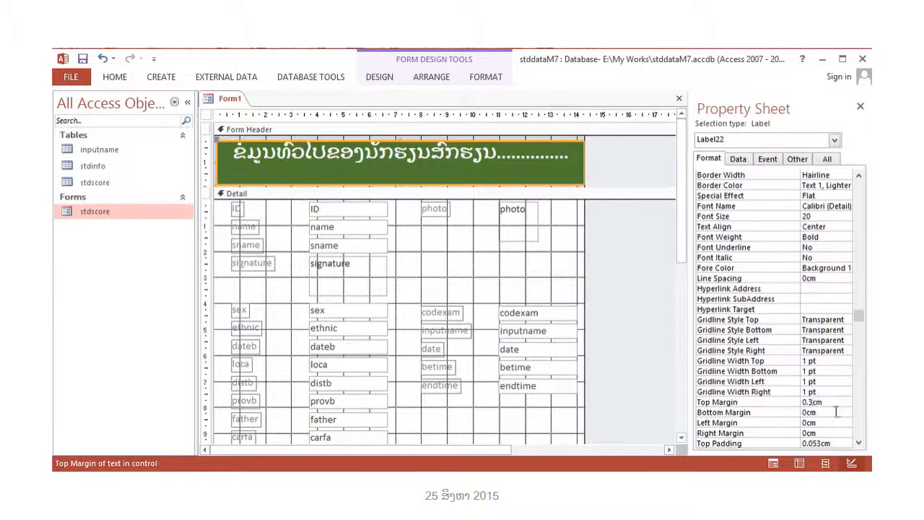
{"action": "key", "text": "Return"}
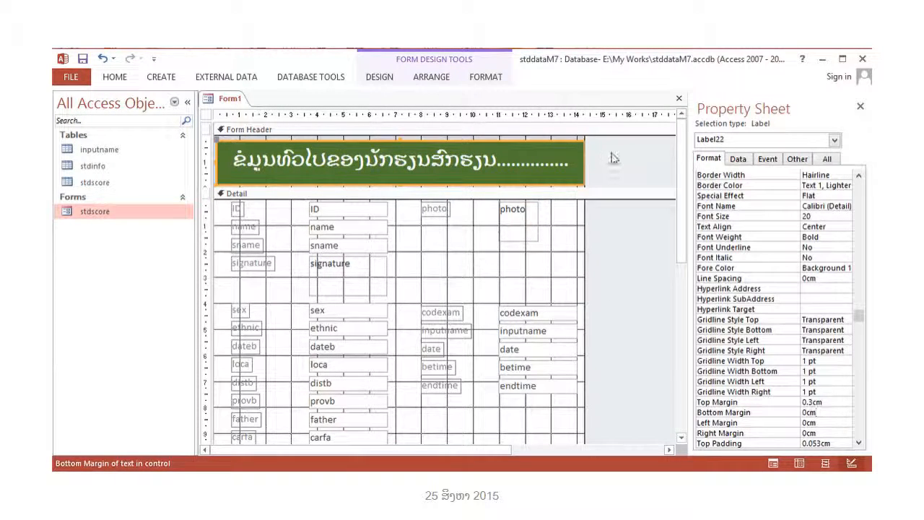
Extend the header title label upward so its upper edge meets the start of the Form Header.
{"action": "left_click", "coordinate": [247, 161]}
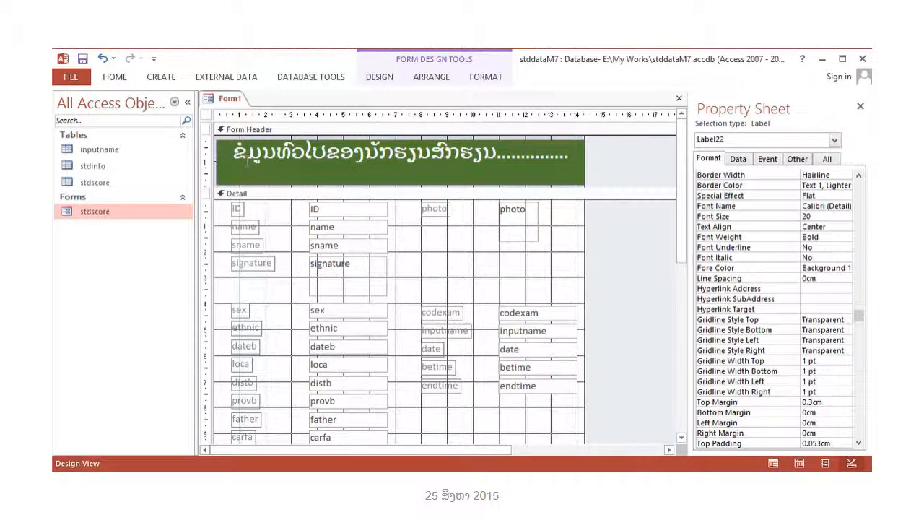
{"action": "left_click", "coordinate": [607, 159]}
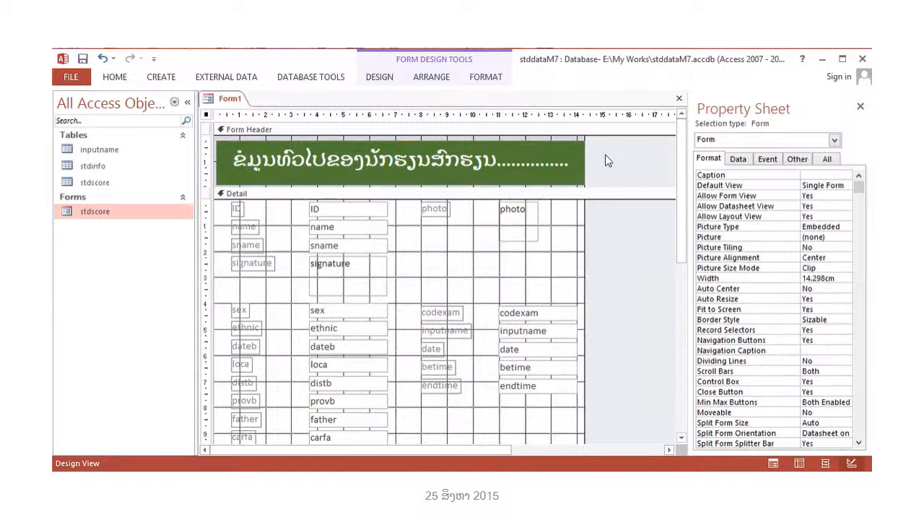
{"action": "left_click", "coordinate": [411, 144]}
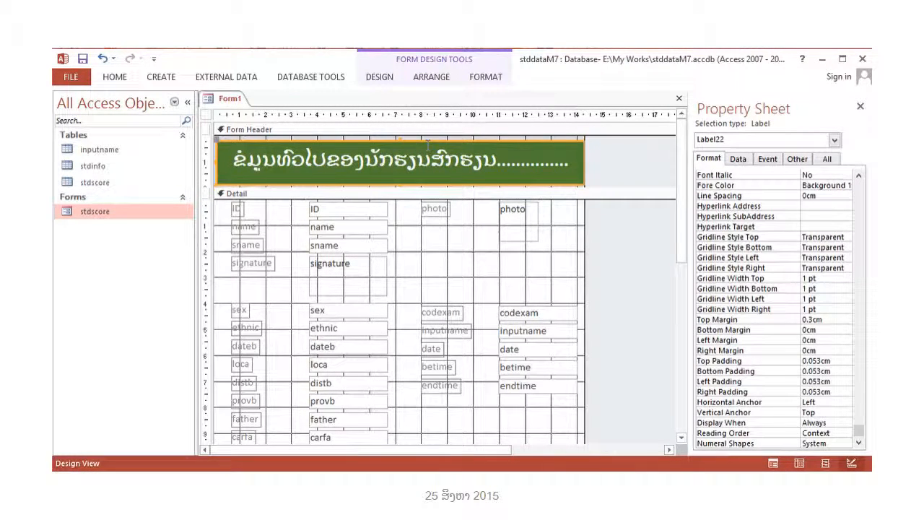
{"action": "left_click_drag", "start_coordinate": [400, 138], "coordinate": [399, 134]}
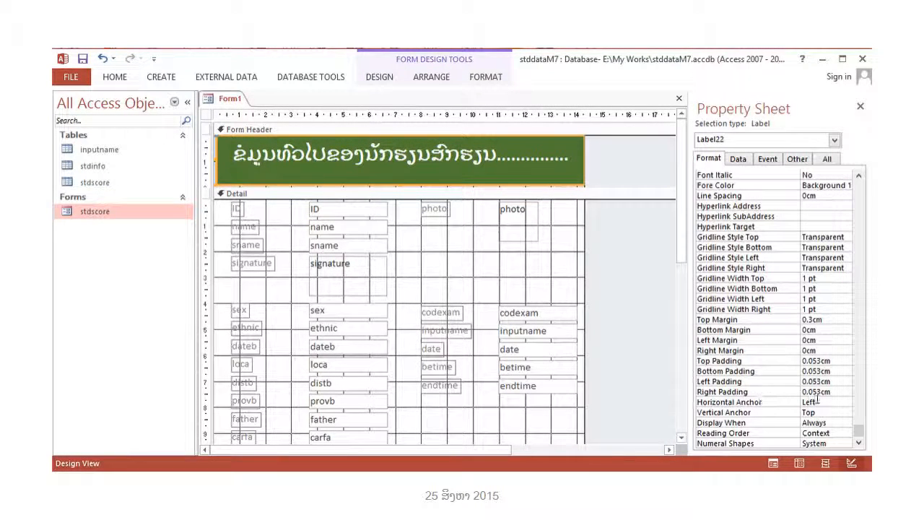
Set the header title label's Top Margin to 0.4 cm and deselect the label.
{"action": "left_click", "coordinate": [812, 320]}
{"action": "key", "text": "BackSpace"}
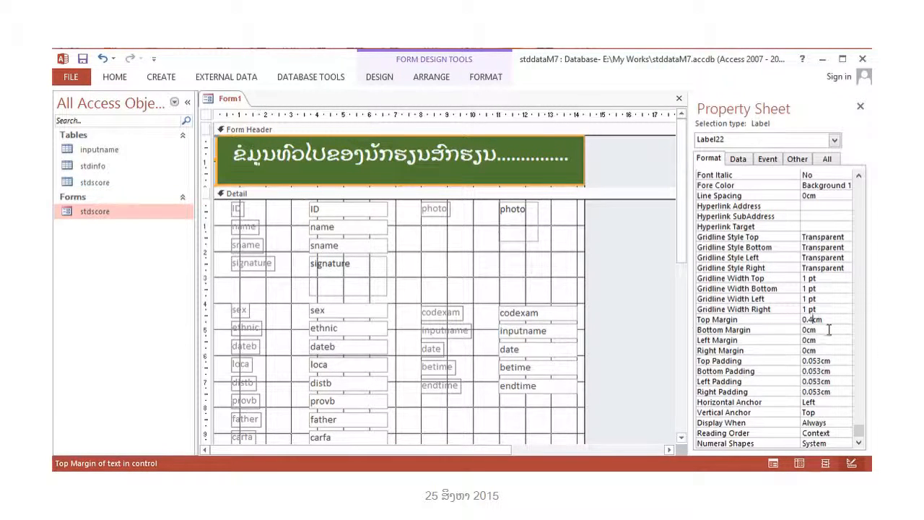
{"action": "type", "text": "4"}
{"action": "key", "text": "Return"}
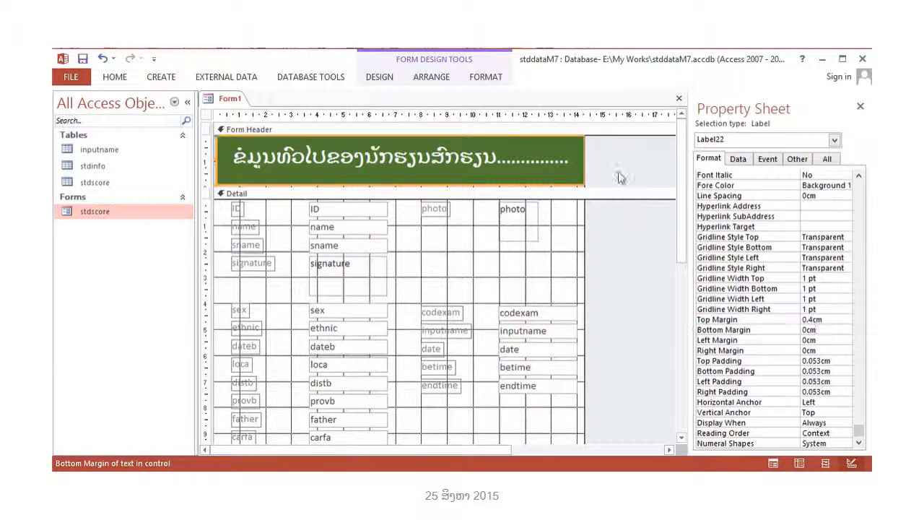
{"action": "left_click", "coordinate": [640, 157]}
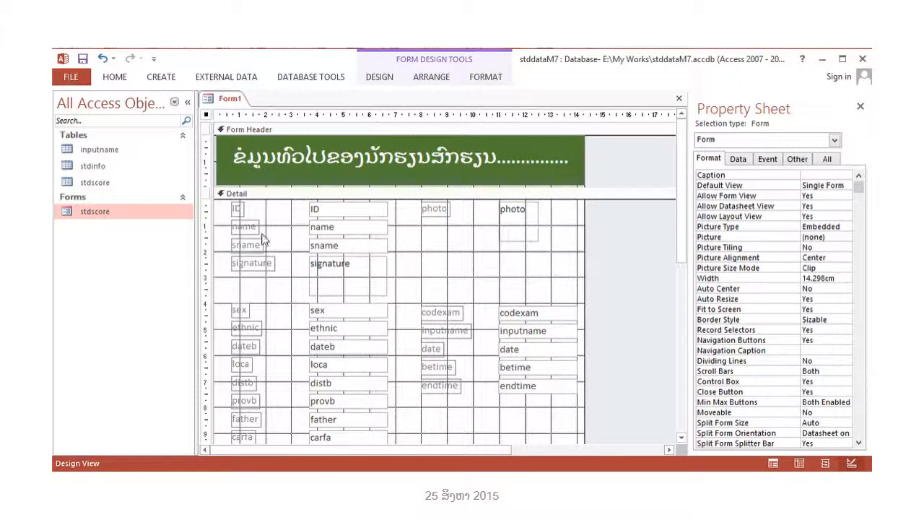
Widen the ID label to about 2.91 cm so it reaches its text box, and select its Width value.
{"action": "left_click", "coordinate": [243, 215]}
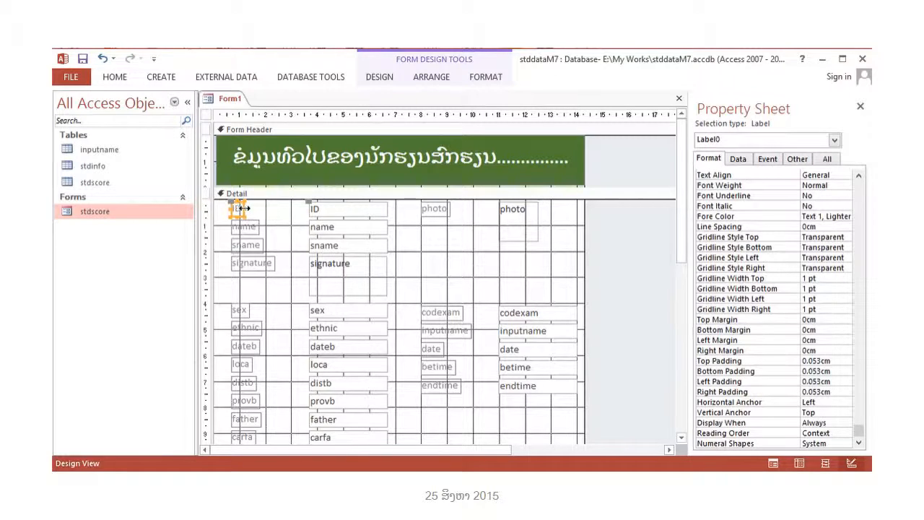
{"action": "left_click_drag", "start_coordinate": [246, 209], "coordinate": [308, 210]}
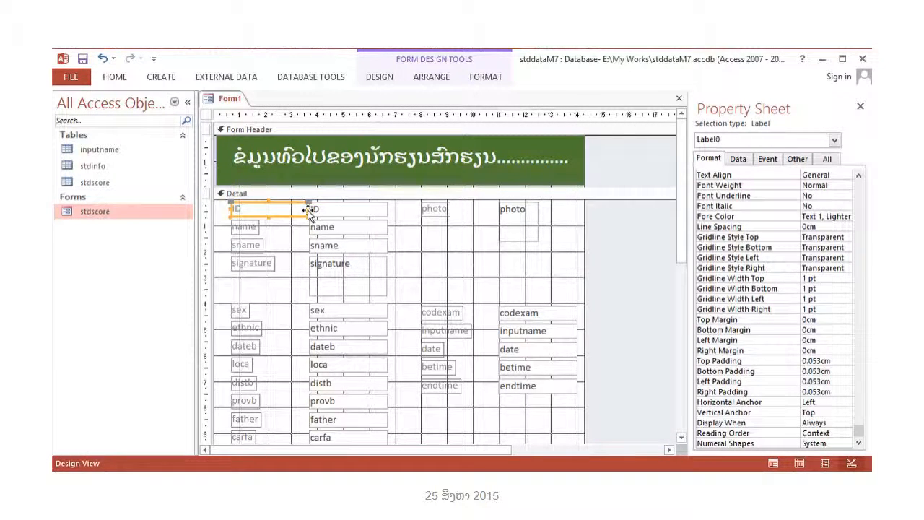
{"action": "left_click", "coordinate": [858, 176]}
{"action": "left_click", "coordinate": [858, 177]}
{"action": "left_click", "coordinate": [858, 176]}
{"action": "left_click", "coordinate": [858, 176]}
{"action": "left_click", "coordinate": [858, 177]}
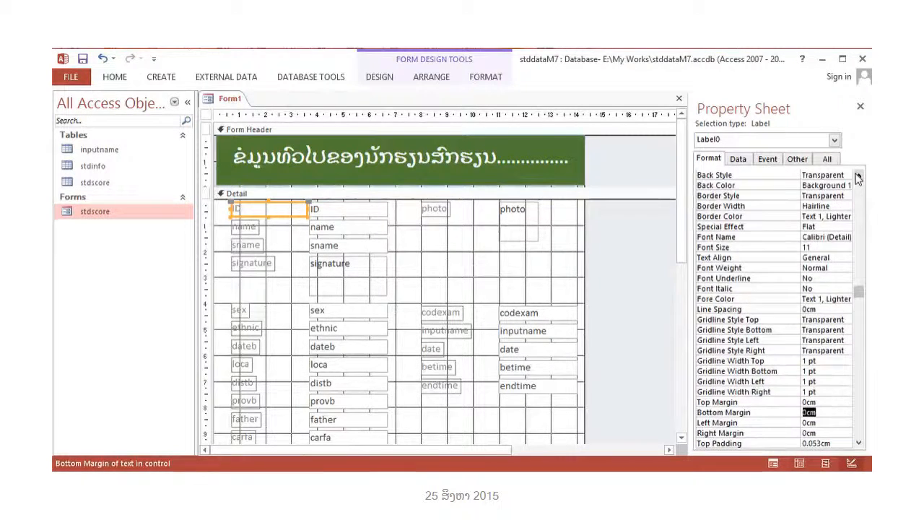
{"action": "left_click", "coordinate": [858, 176]}
{"action": "left_click", "coordinate": [858, 176]}
{"action": "left_click", "coordinate": [858, 176]}
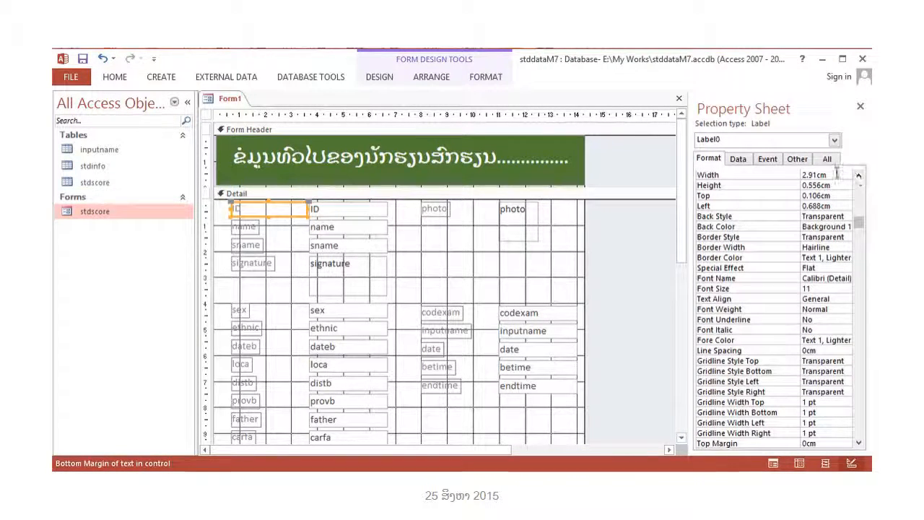
{"action": "left_click", "coordinate": [802, 175]}
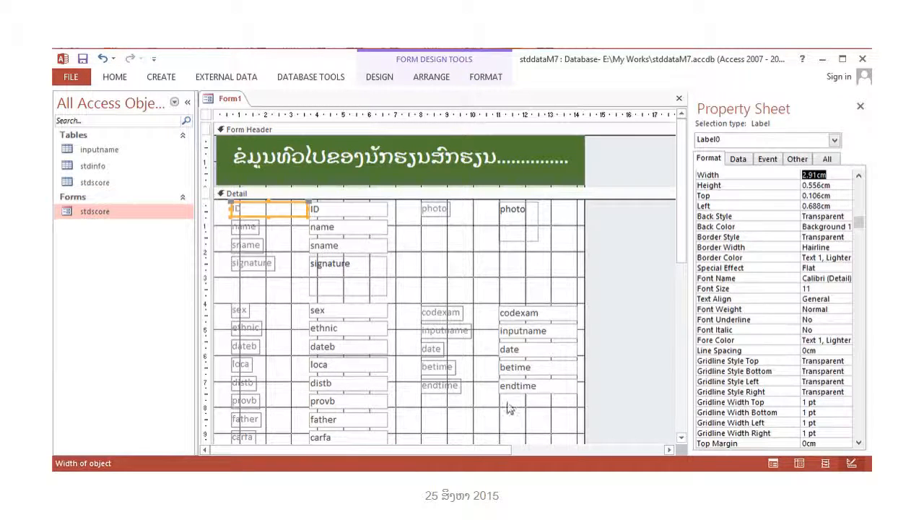
Set the width of the left-column labels from name through stdid to 2.91 cm.
{"action": "left_click", "coordinate": [682, 437]}
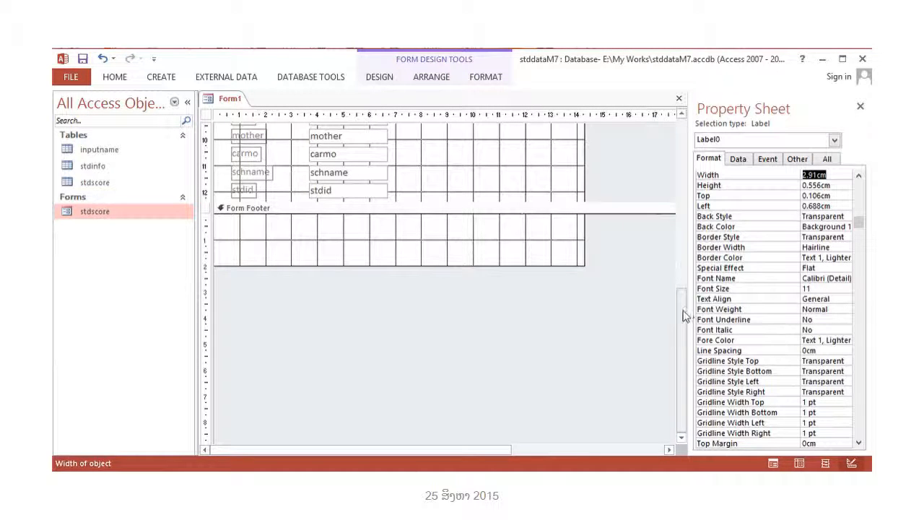
{"action": "left_click_drag", "start_coordinate": [682, 315], "coordinate": [679, 205]}
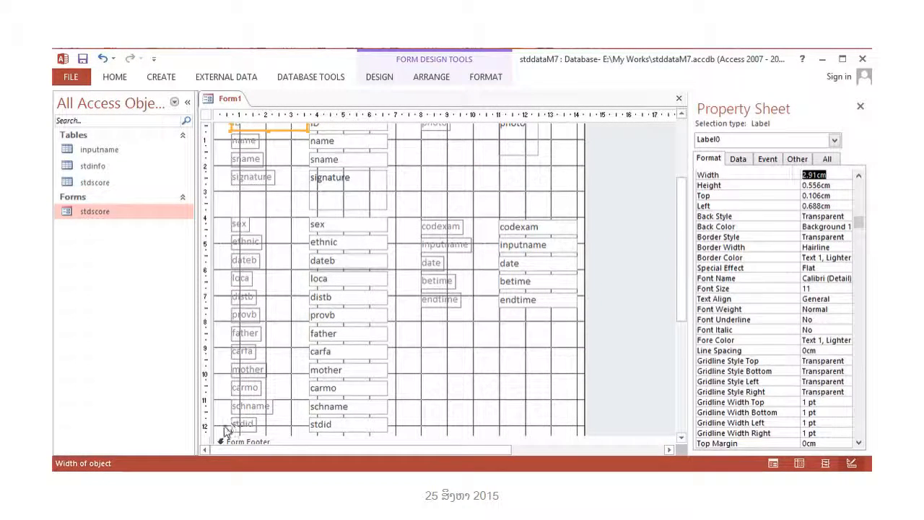
{"action": "mouse_move", "coordinate": [226, 431]}
{"action": "left_mouse_down"}
{"action": "mouse_move", "coordinate": [268, 292]}
{"action": "mouse_move", "coordinate": [272, 160]}
{"action": "mouse_move", "coordinate": [285, 144]}
{"action": "left_mouse_up"}
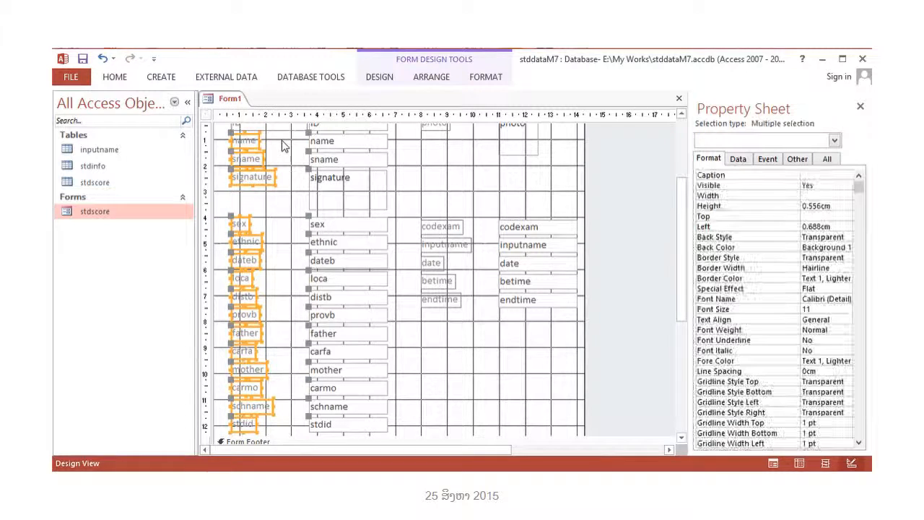
{"action": "left_click", "coordinate": [832, 195]}
{"action": "type", "text": "2.91"}
{"action": "key", "text": "Return"}
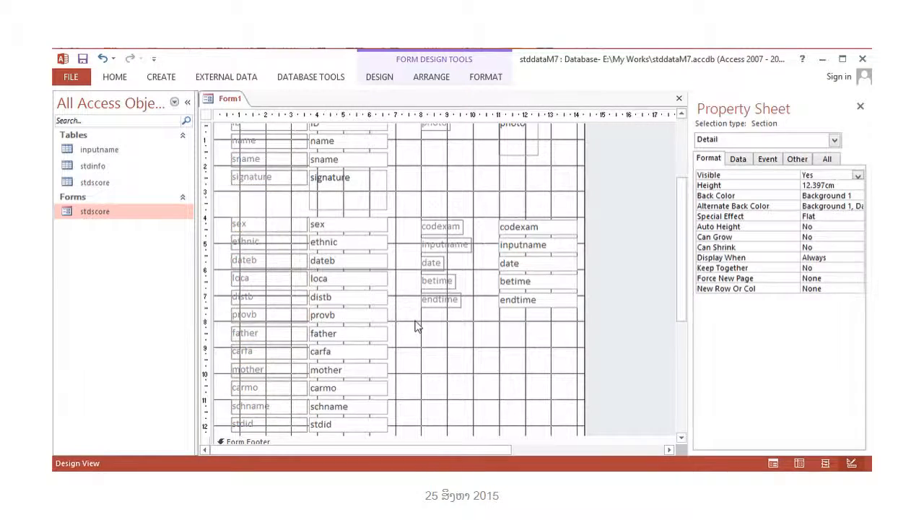
Select the right-column labels, photo and codexam through endtime, and enter 2.91cm as their Width.
{"action": "left_click_drag", "start_coordinate": [416, 326], "coordinate": [468, 192]}
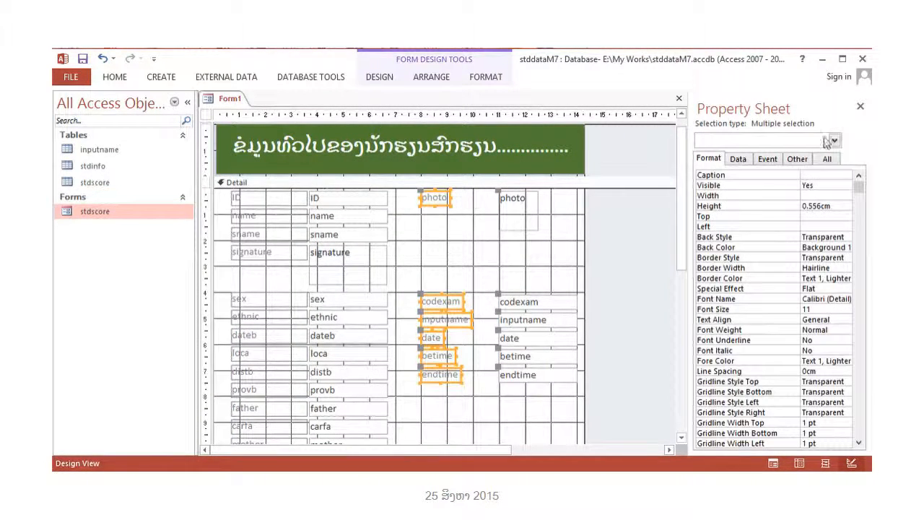
{"action": "left_click", "coordinate": [833, 195]}
{"action": "type", "text": "2.91cm"}
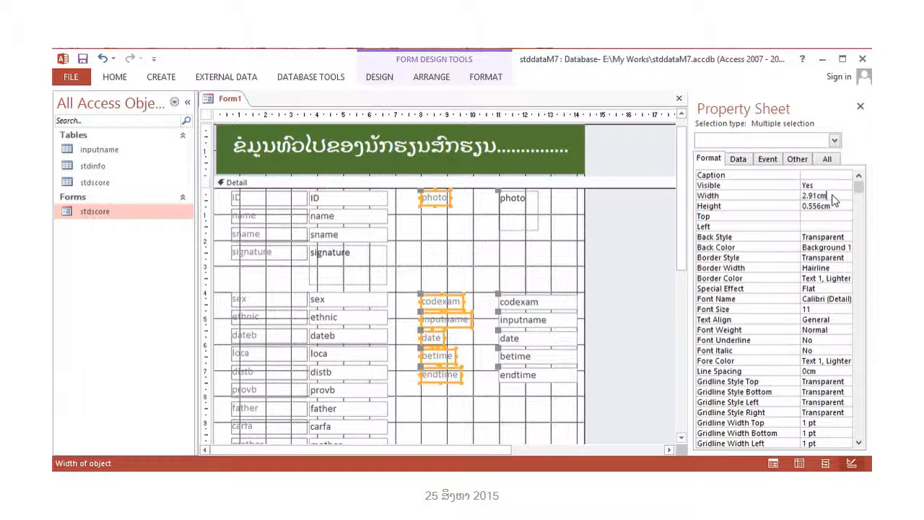
Make the selected right-column labels bold with dark red (#BA1419) text.
{"action": "left_click", "coordinate": [117, 77]}
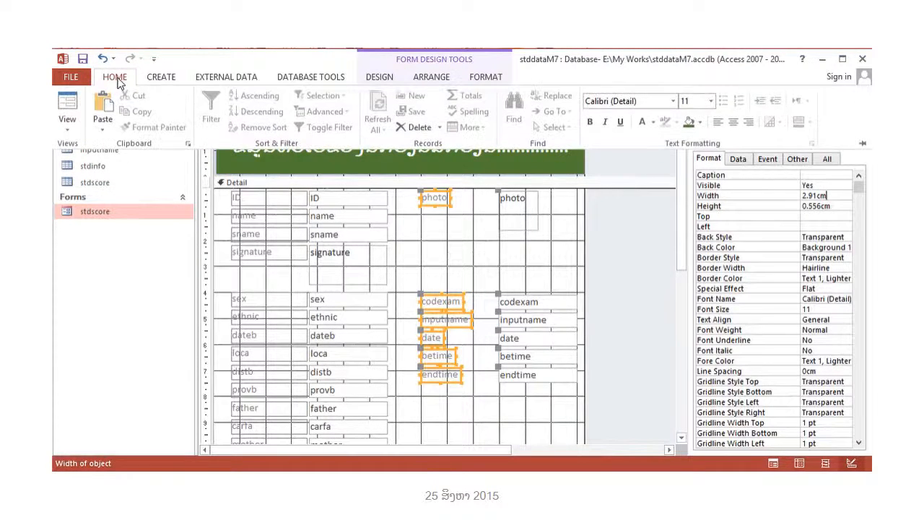
{"action": "left_click", "coordinate": [590, 121]}
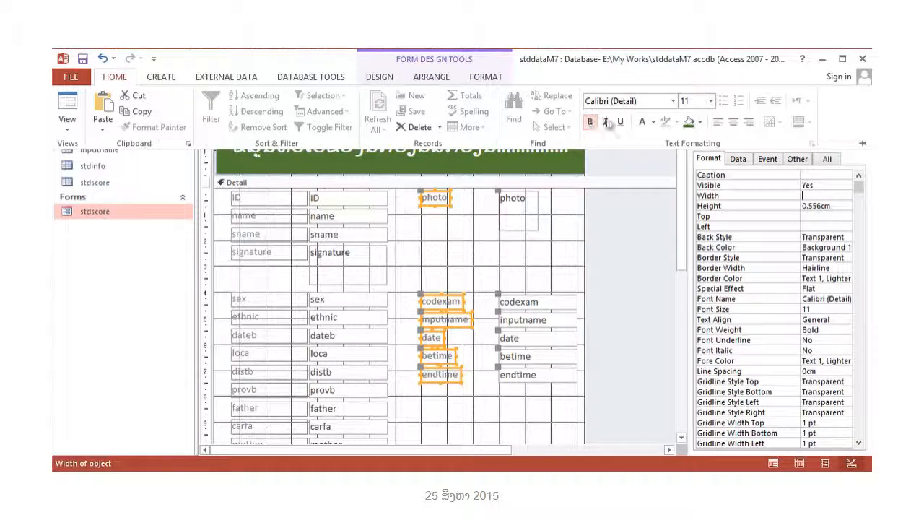
{"action": "left_click", "coordinate": [653, 123]}
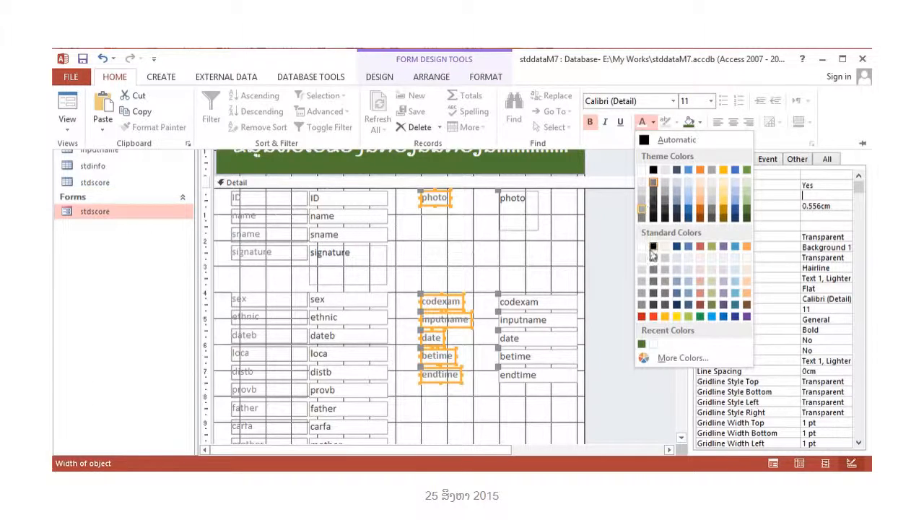
{"action": "left_click", "coordinate": [641, 316]}
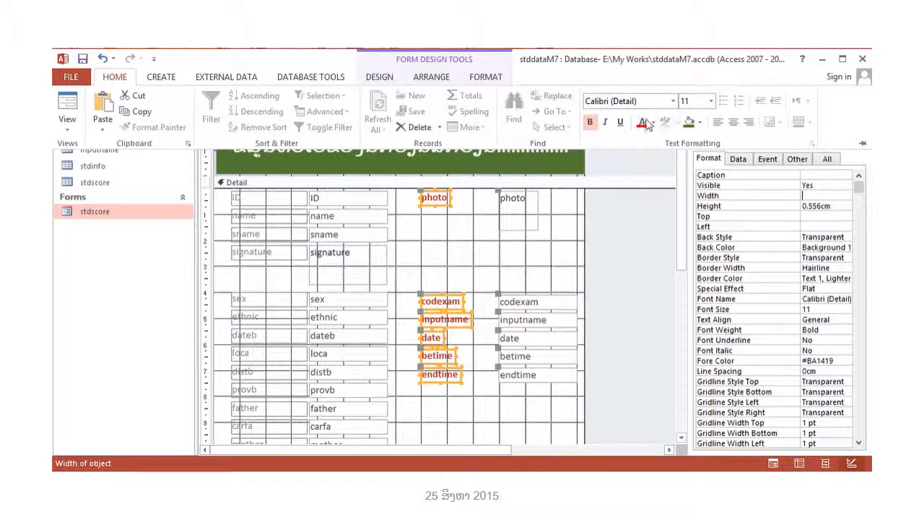
{"action": "right_click", "coordinate": [443, 202]}
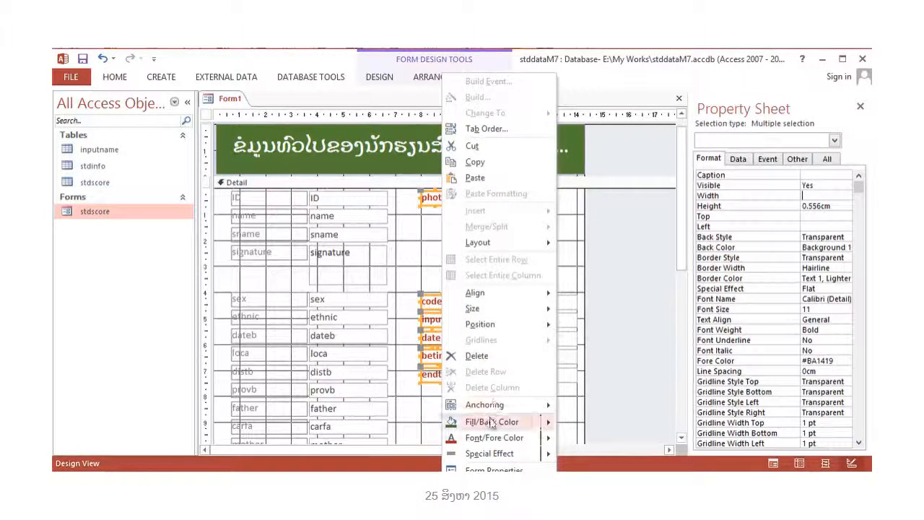
{"action": "mouse_move", "coordinate": [491, 426]}
{"action": "mouse_move", "coordinate": [509, 453]}
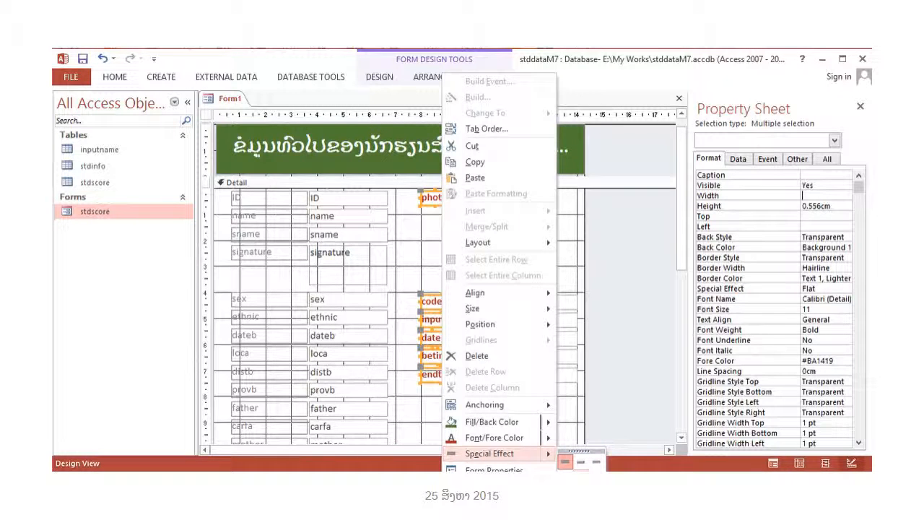
{"action": "left_click", "coordinate": [685, 256]}
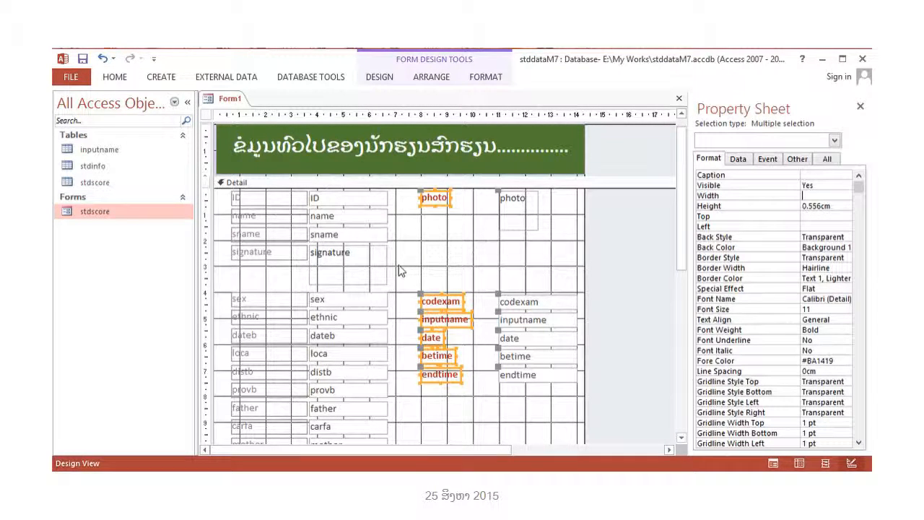
Format all left-column labels from ID through stdid as bold, dark red, right-aligned text.
{"action": "left_click", "coordinate": [235, 203]}
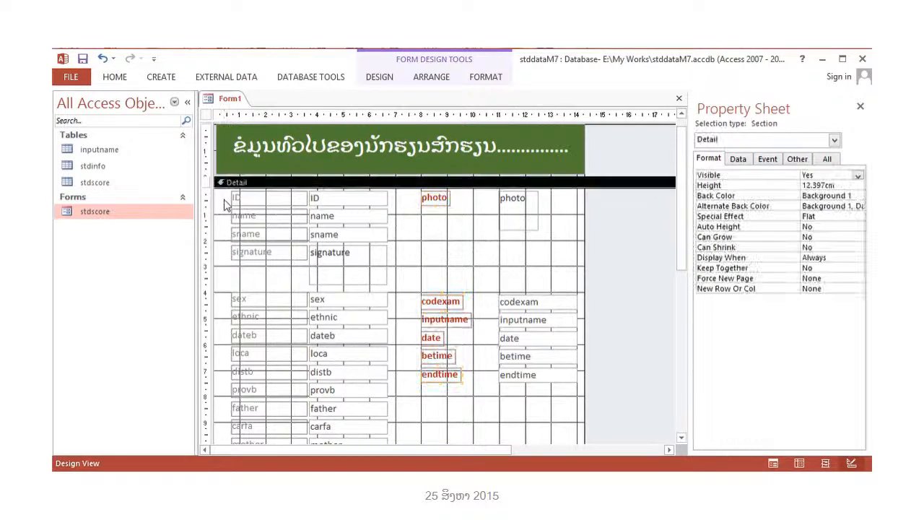
{"action": "left_click_drag", "start_coordinate": [231, 196], "coordinate": [289, 348]}
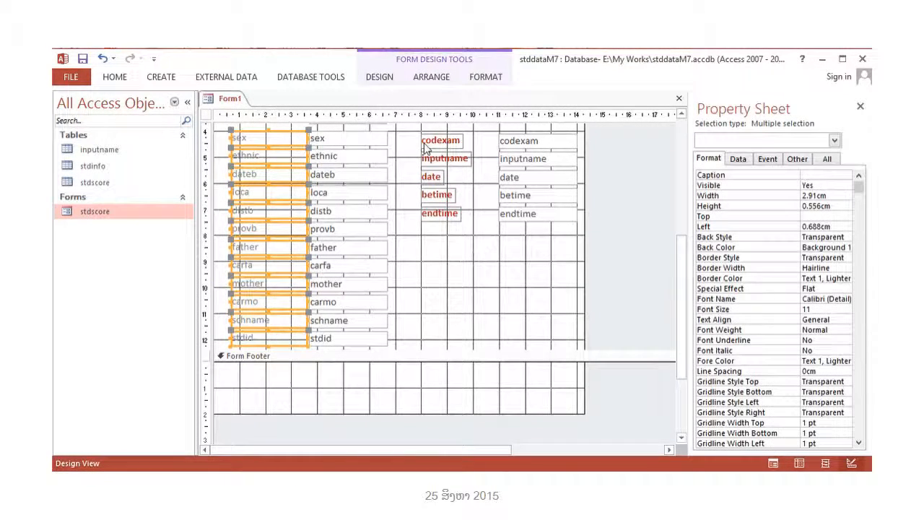
{"action": "left_click", "coordinate": [116, 77]}
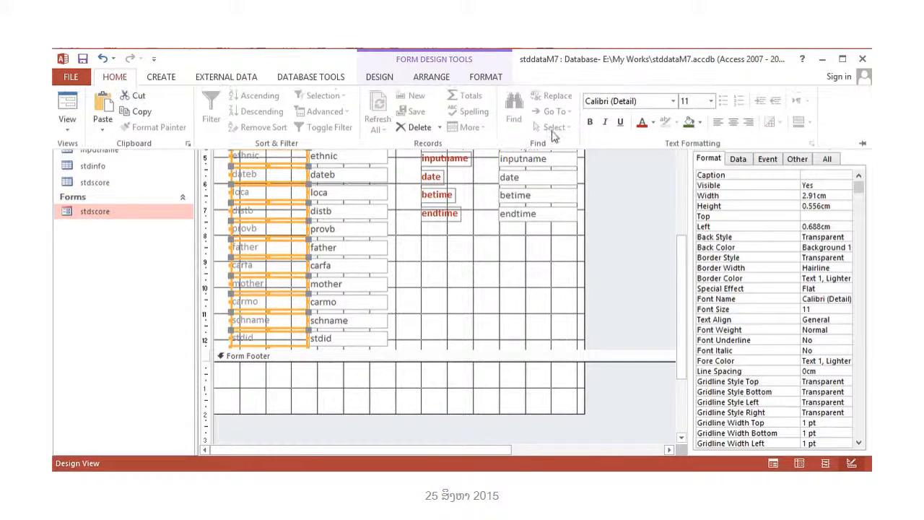
{"action": "left_click", "coordinate": [642, 121]}
{"action": "left_click", "coordinate": [591, 123]}
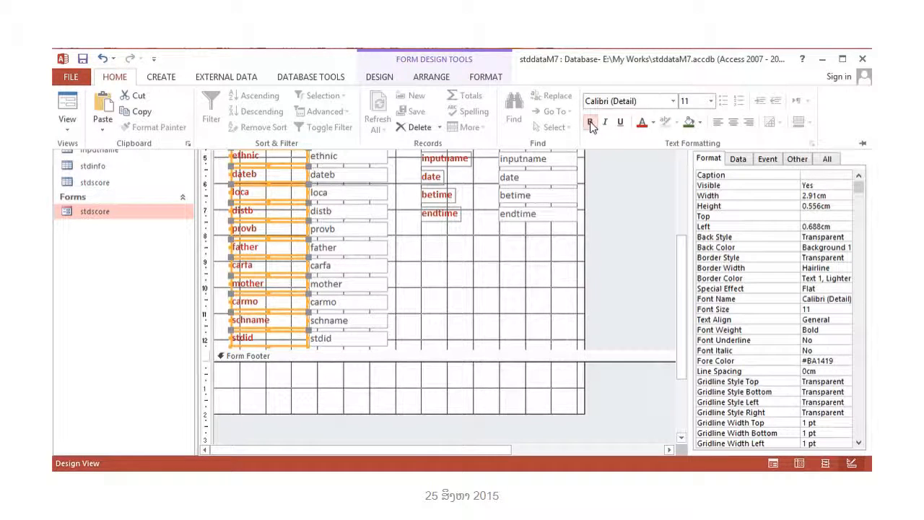
{"action": "left_click", "coordinate": [748, 124]}
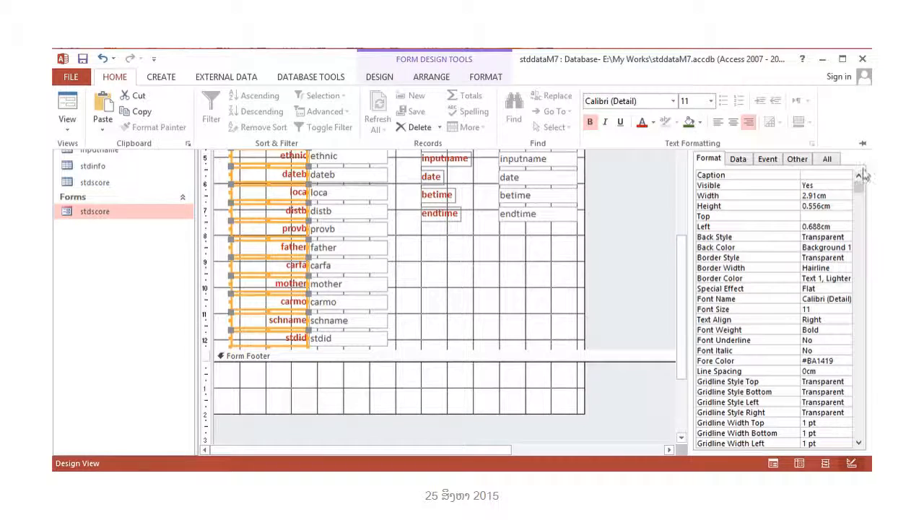
{"action": "left_click", "coordinate": [526, 258]}
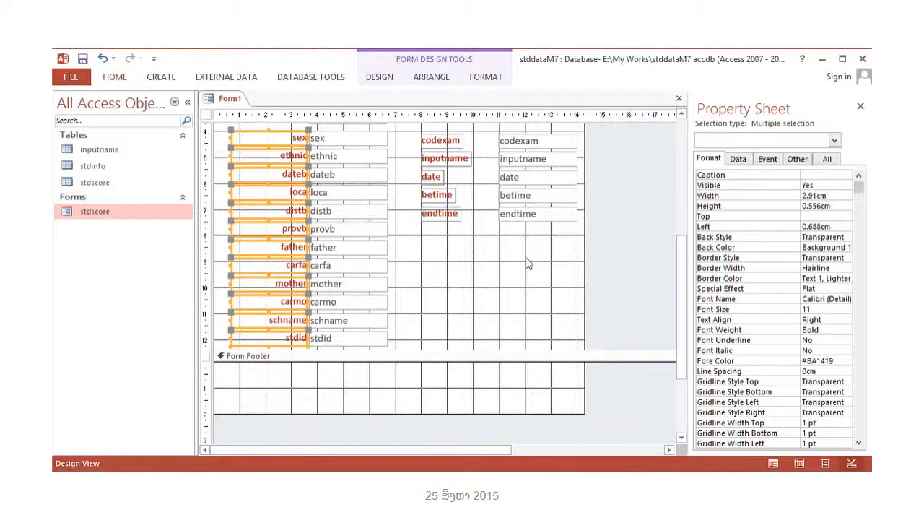
Right-align the right-column labels, photo and codexam through endtime, and set their Width to 2.91 cm.
{"action": "left_click_drag", "start_coordinate": [682, 244], "coordinate": [681, 188]}
{"action": "left_click", "coordinate": [419, 340]}
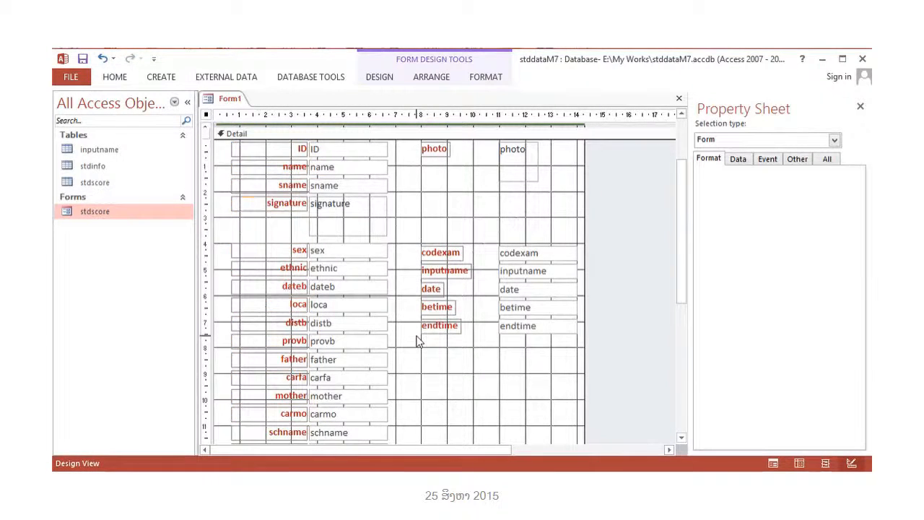
{"action": "left_click_drag", "start_coordinate": [417, 337], "coordinate": [454, 134]}
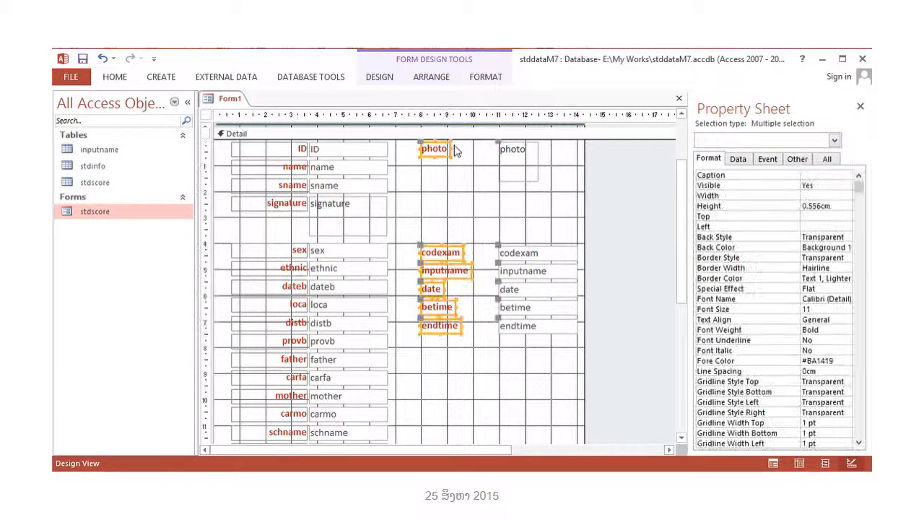
{"action": "left_click", "coordinate": [113, 77]}
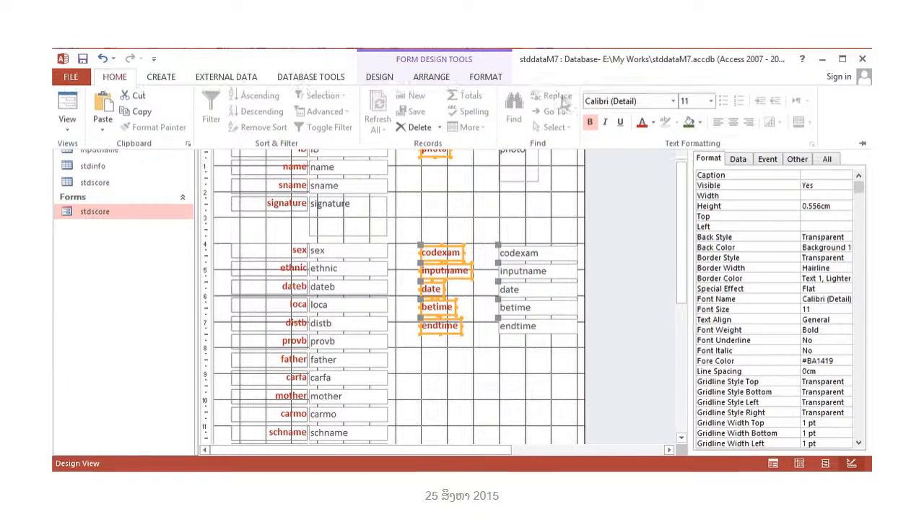
{"action": "left_click", "coordinate": [749, 122]}
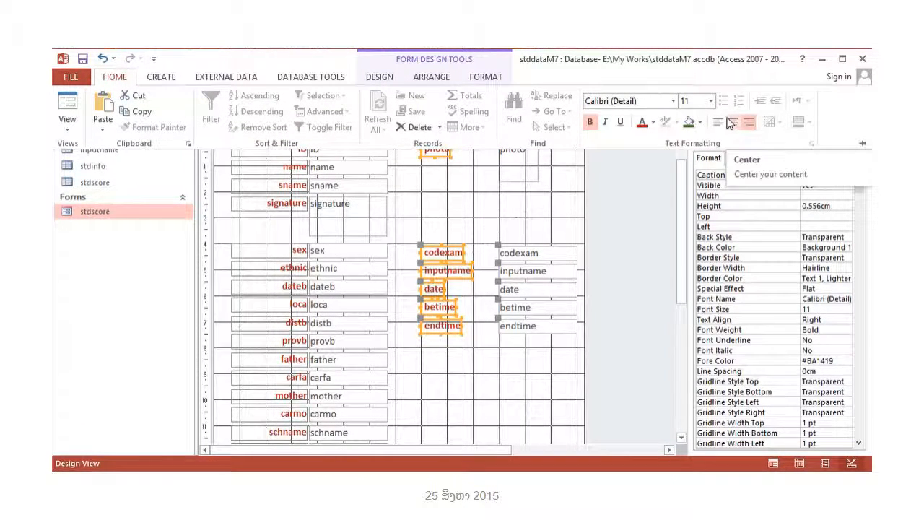
{"action": "left_click", "coordinate": [820, 195]}
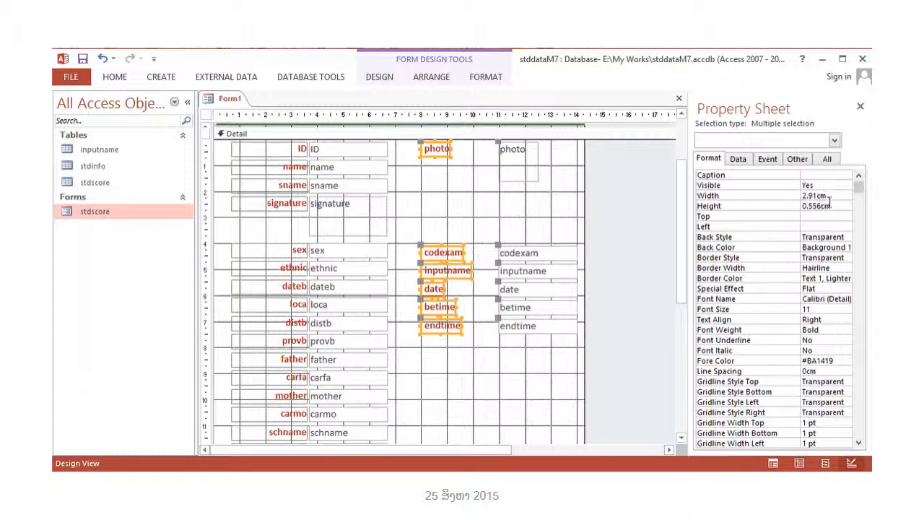
{"action": "left_click", "coordinate": [834, 213]}
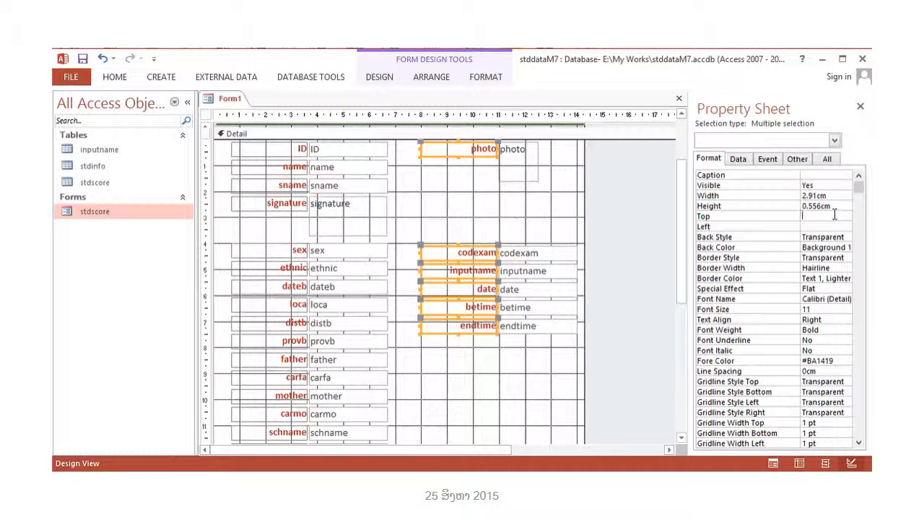
Replace the ID label's caption with ລຳດັບ.
{"action": "left_click_drag", "start_coordinate": [683, 180], "coordinate": [679, 139]}
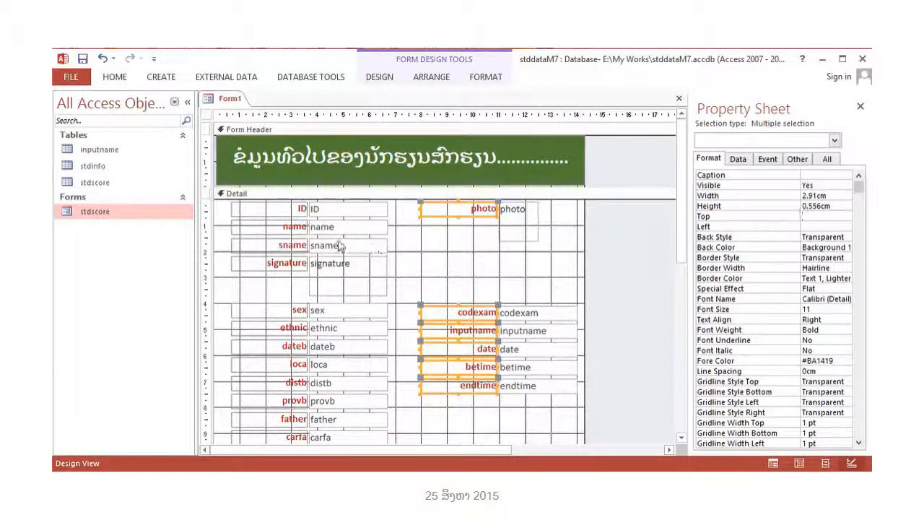
{"action": "left_click", "coordinate": [301, 209]}
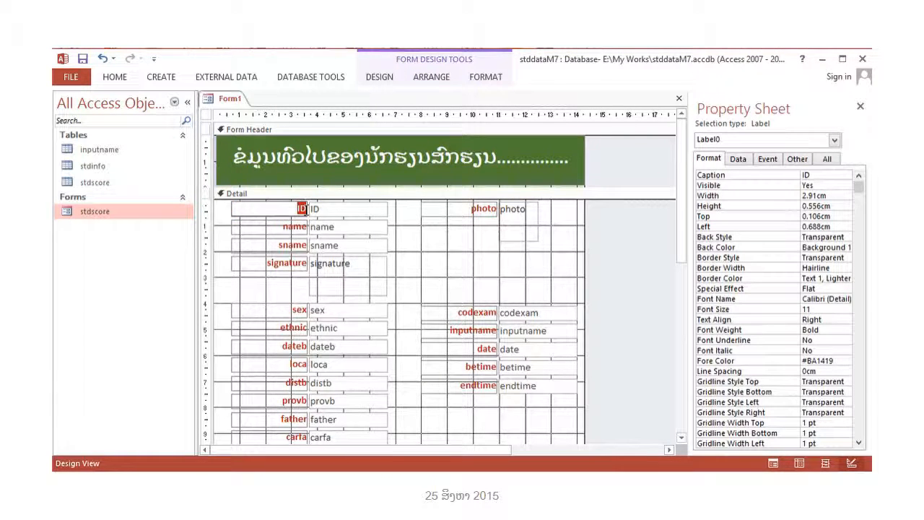
{"action": "type", "text": "ລະຫັ"}
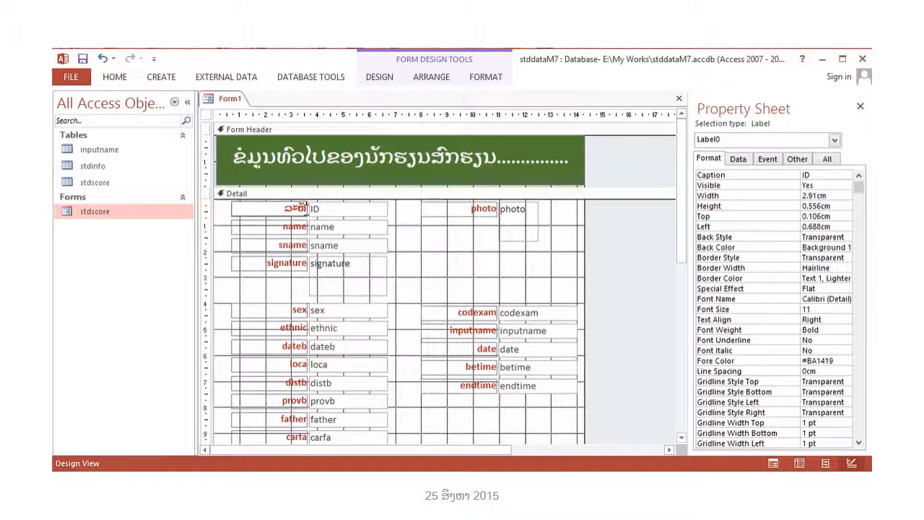
{"action": "type", "text": "ດ"}
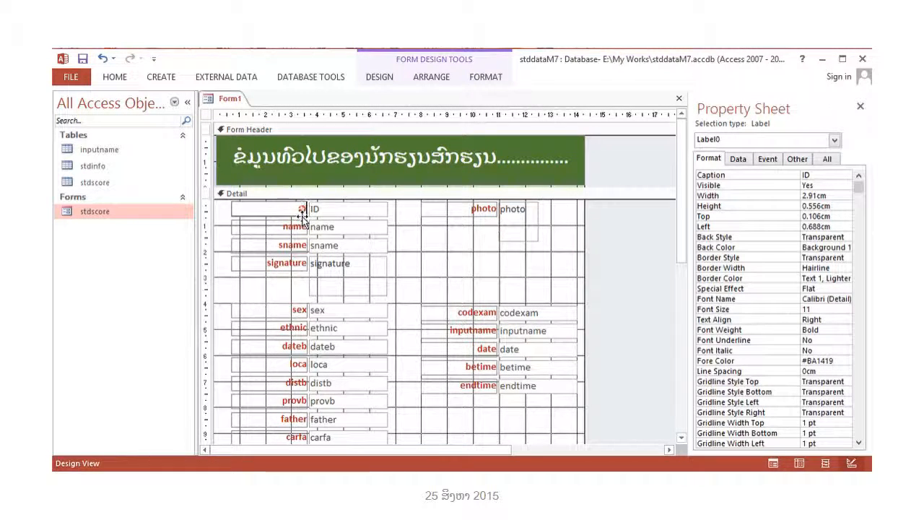
{"action": "key", "text": "BackSpace"}
{"action": "type", "text": "ຳດັບ"}
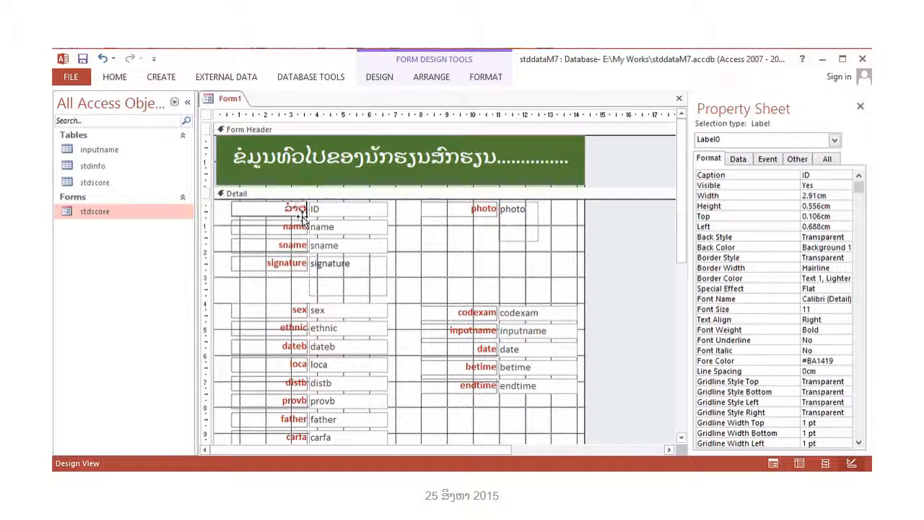
Replace the name label's caption with ຊື່ນັກຮຽນ.
{"action": "left_click", "coordinate": [304, 227]}
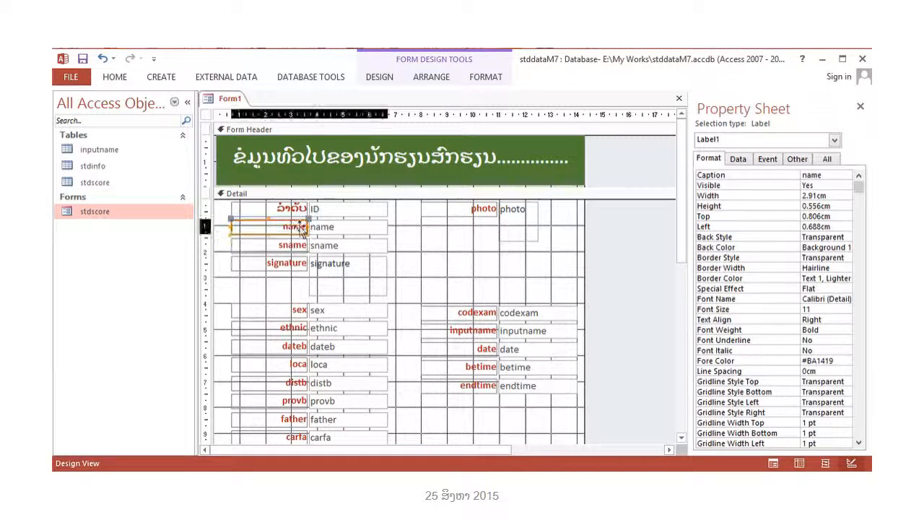
{"action": "left_click", "coordinate": [285, 226]}
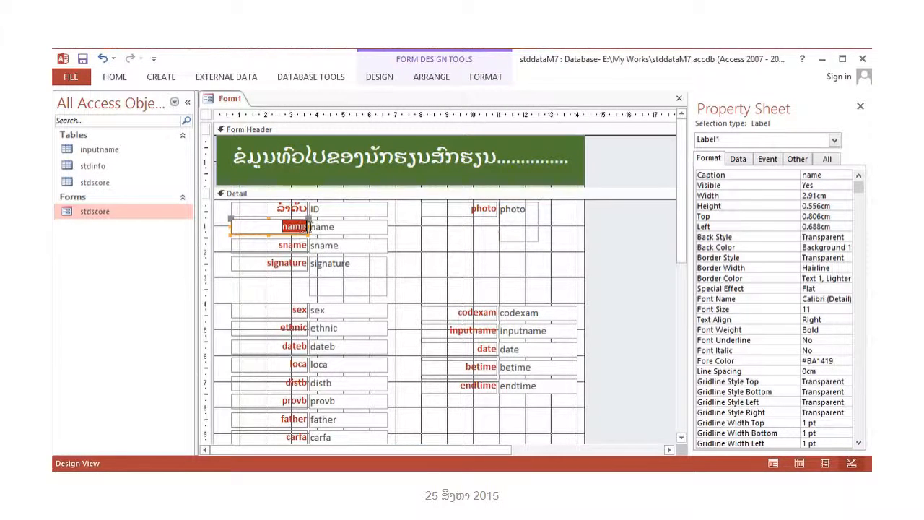
{"action": "type", "text": "ຊື່ນັກຮຽນ"}
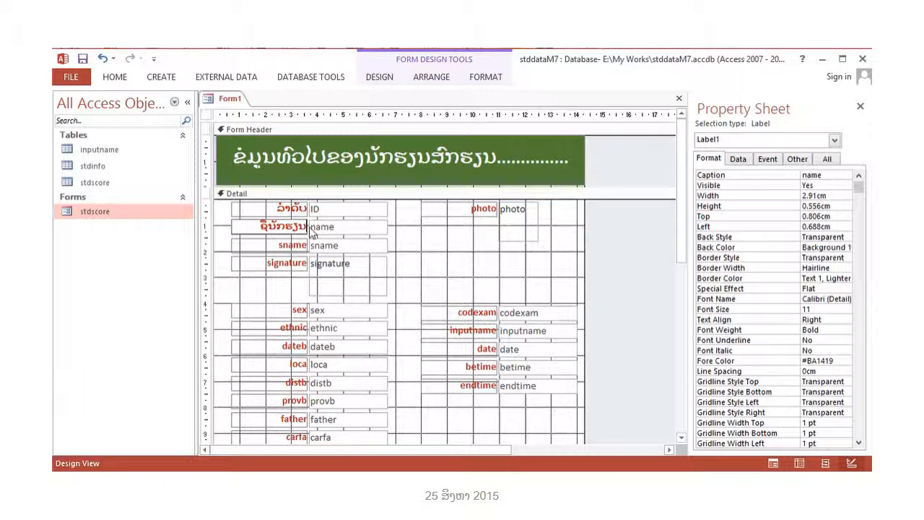
Replace the sname label's caption with ນາມສະກຸນ.
{"action": "left_click", "coordinate": [308, 245]}
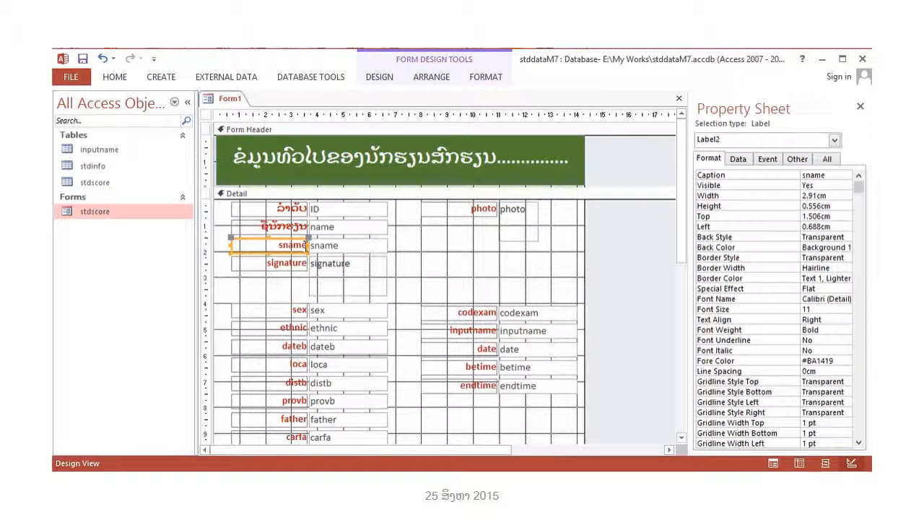
{"action": "left_click_drag", "start_coordinate": [306, 245], "coordinate": [283, 245]}
{"action": "type", "text": "ນາ"}
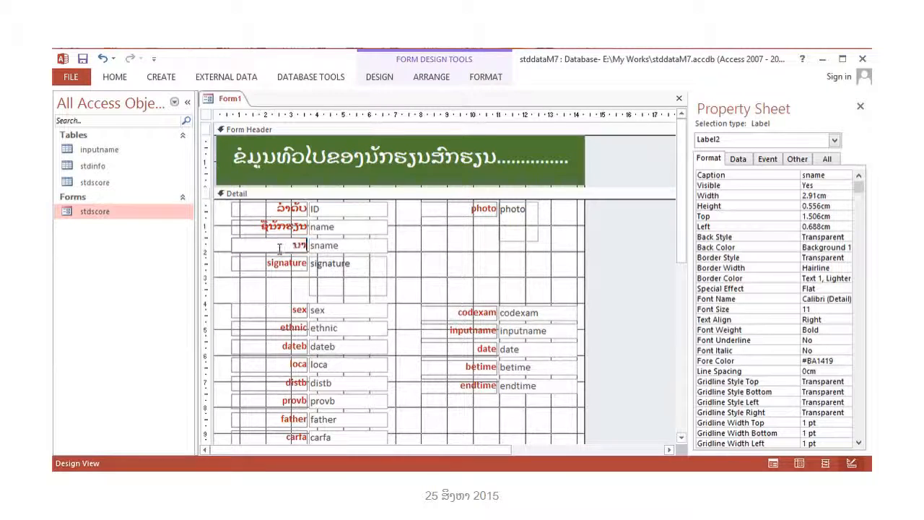
{"action": "type", "text": "ມສະ"}
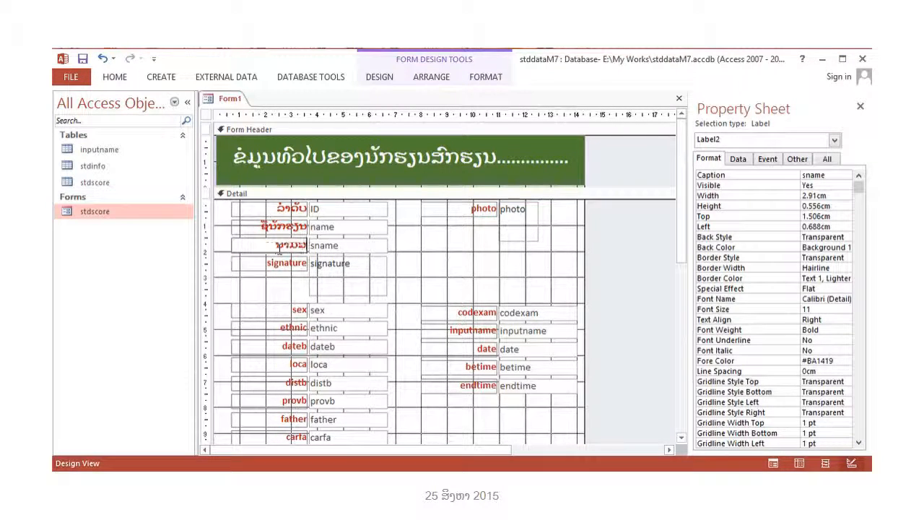
{"action": "type", "text": "ກຸນ"}
Replace the signature label's caption with ລາຍເຊັນ.
{"action": "left_click", "coordinate": [279, 264]}
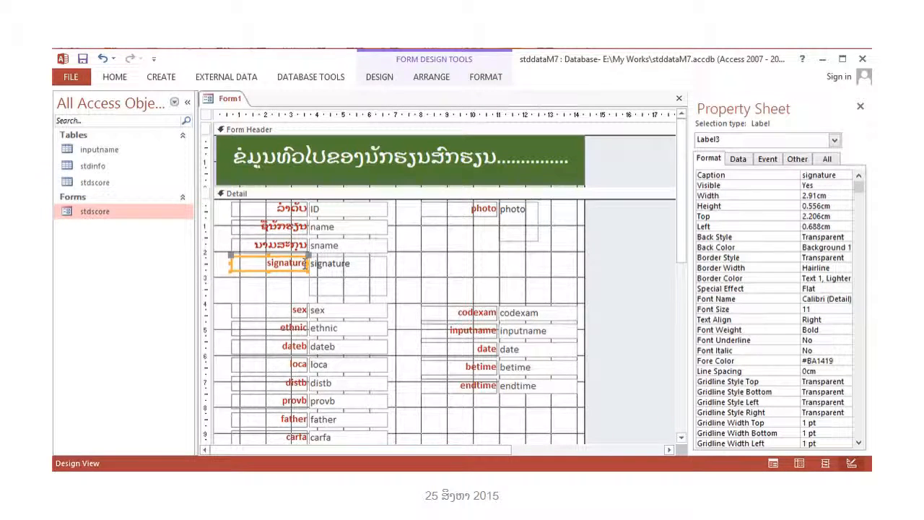
{"action": "left_click", "coordinate": [306, 263]}
{"action": "left_click_drag", "start_coordinate": [307, 264], "coordinate": [267, 264]}
{"action": "type", "text": "ລາຍ"}
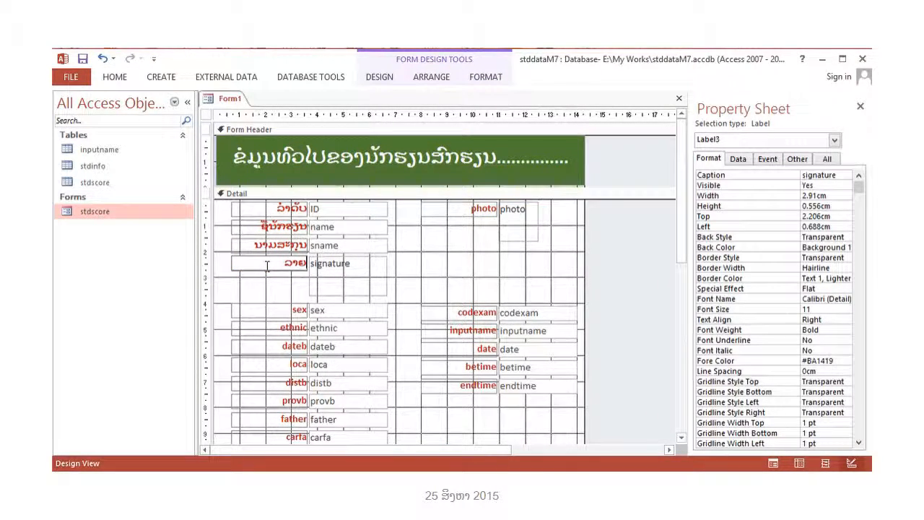
{"action": "type", "text": "ເຊັນ"}
Replace the sex label's caption with ເພດ.
{"action": "left_click", "coordinate": [303, 314]}
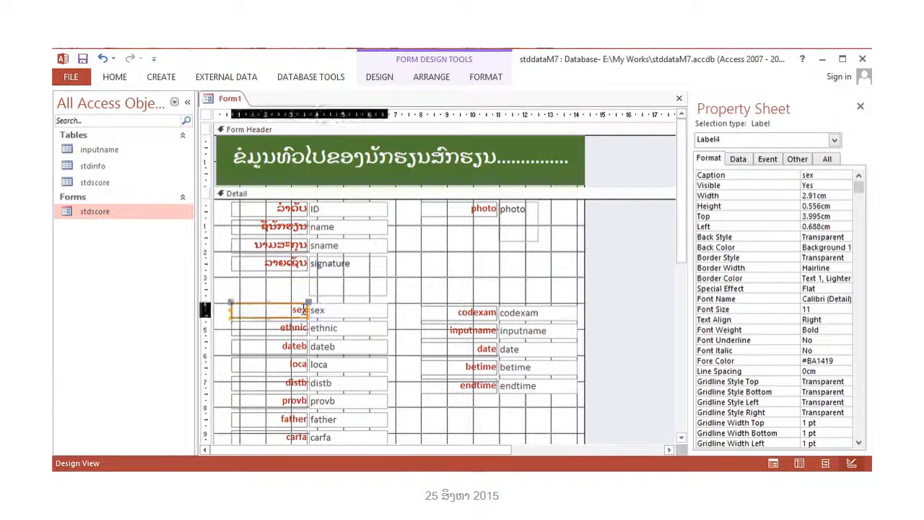
{"action": "double_click", "coordinate": [303, 311]}
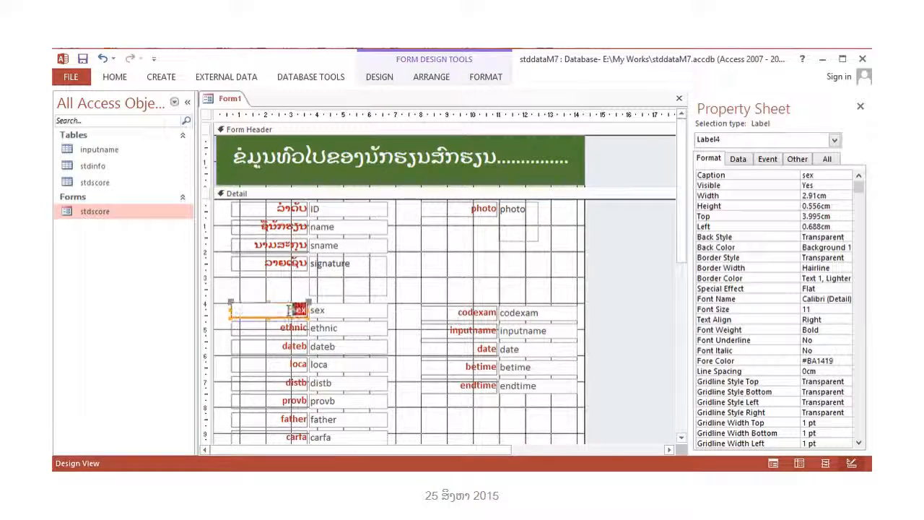
{"action": "type", "text": "ເພດ"}
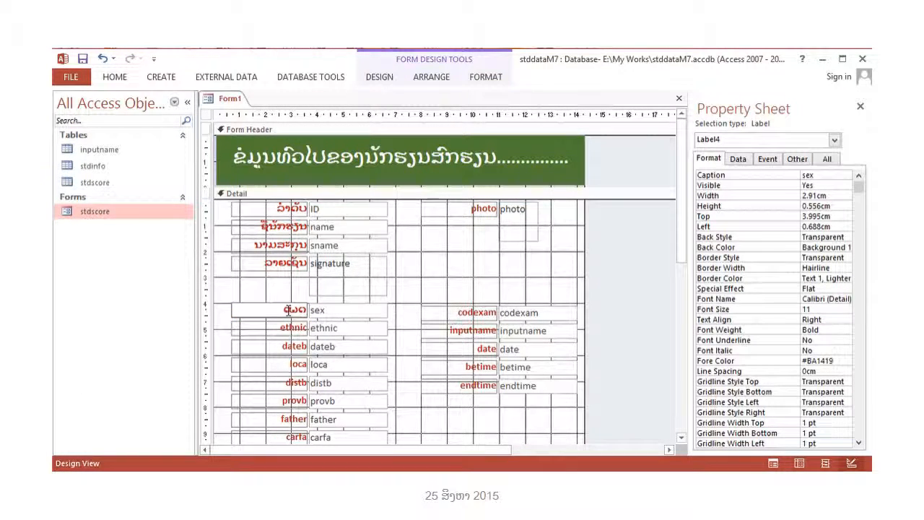
Replace the ethnic label's caption with ຊົນເຜົ່າ.
{"action": "left_click", "coordinate": [291, 322]}
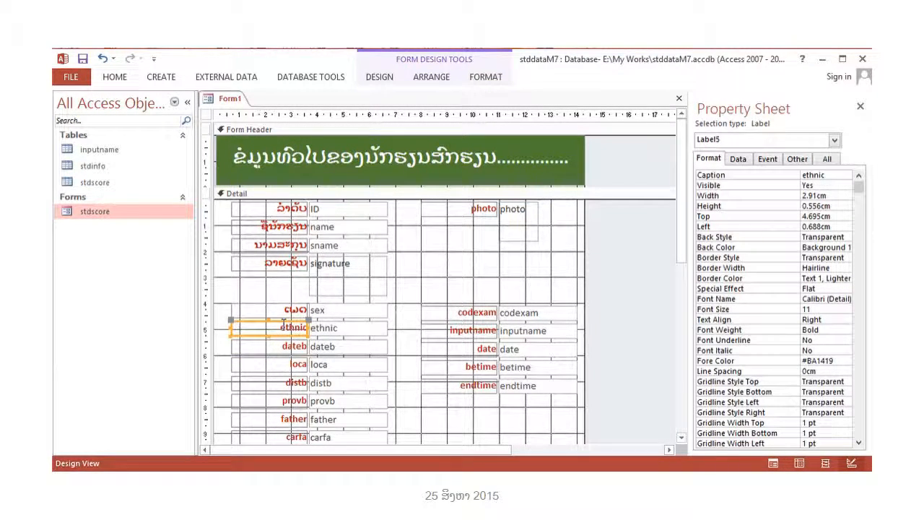
{"action": "double_click", "coordinate": [291, 323]}
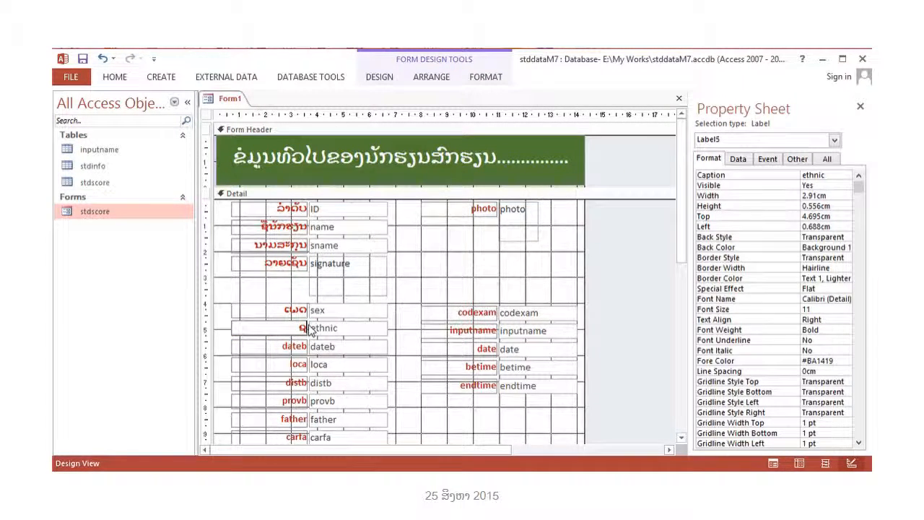
{"action": "type", "text": "ົນ"}
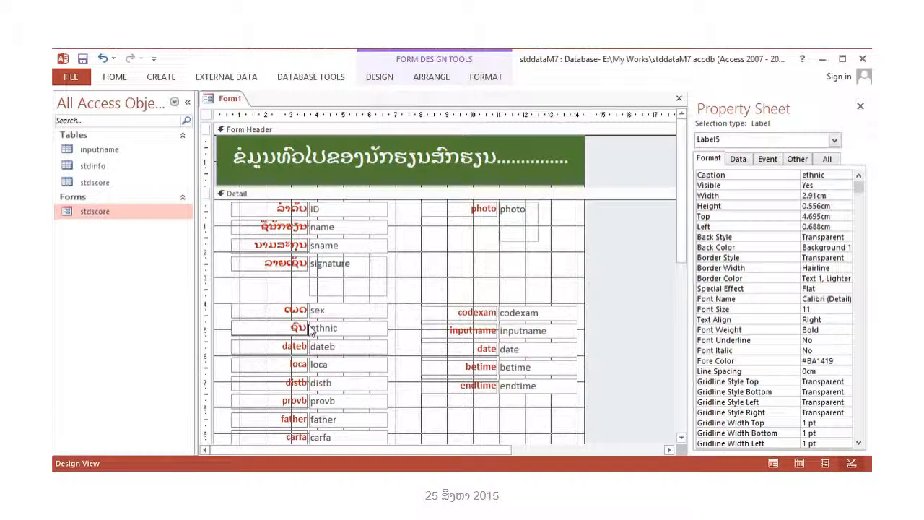
{"action": "type", "text": "ເຜ"}
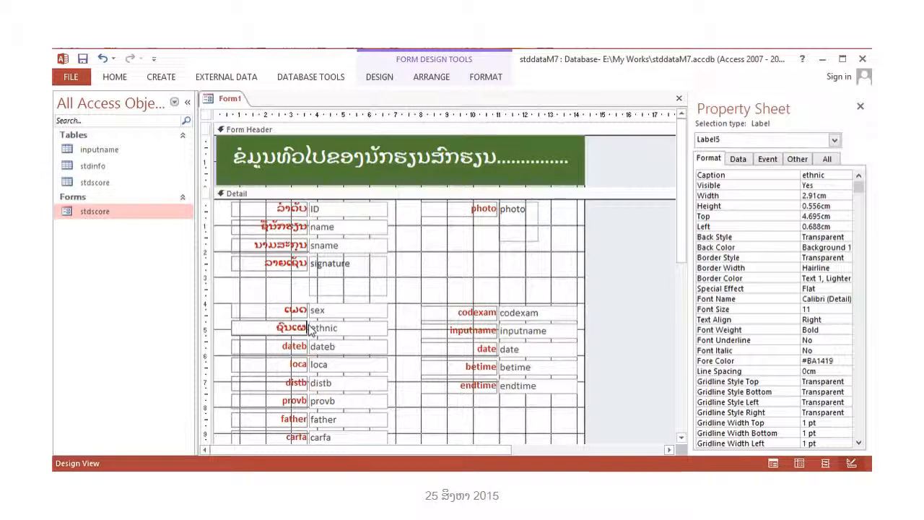
{"action": "type", "text": "ົ່າ"}
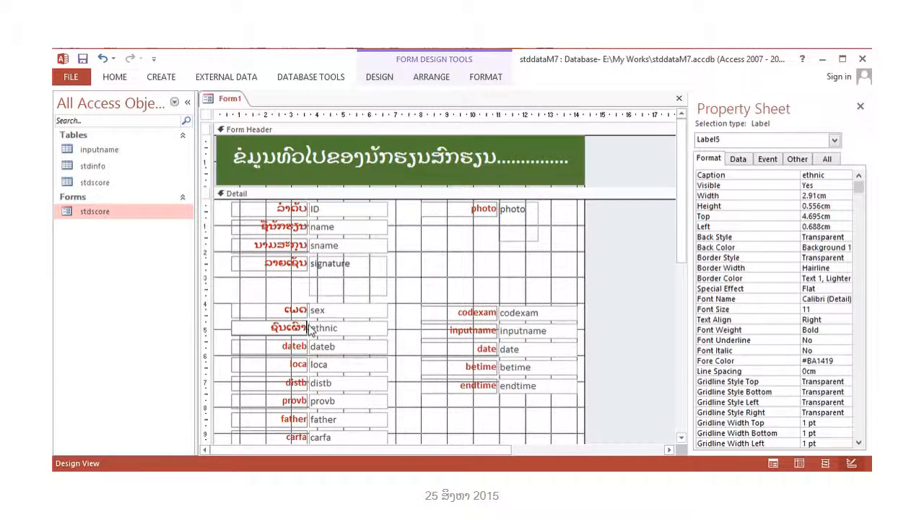
Replace the dateb label's caption with ວັນເກີດ, correcting the first word from ບ້ານ to ວັນ.
{"action": "left_click", "coordinate": [299, 349]}
{"action": "left_click", "coordinate": [303, 347]}
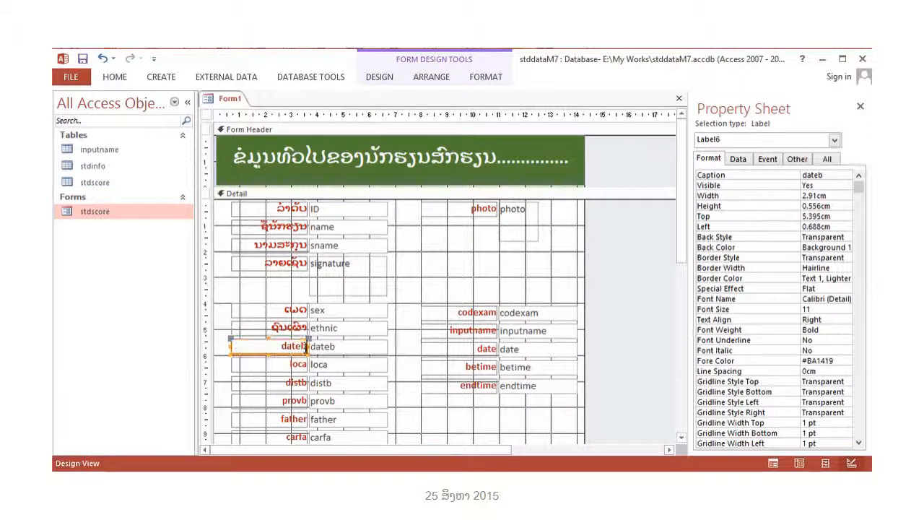
{"action": "left_click_drag", "start_coordinate": [305, 348], "coordinate": [267, 344]}
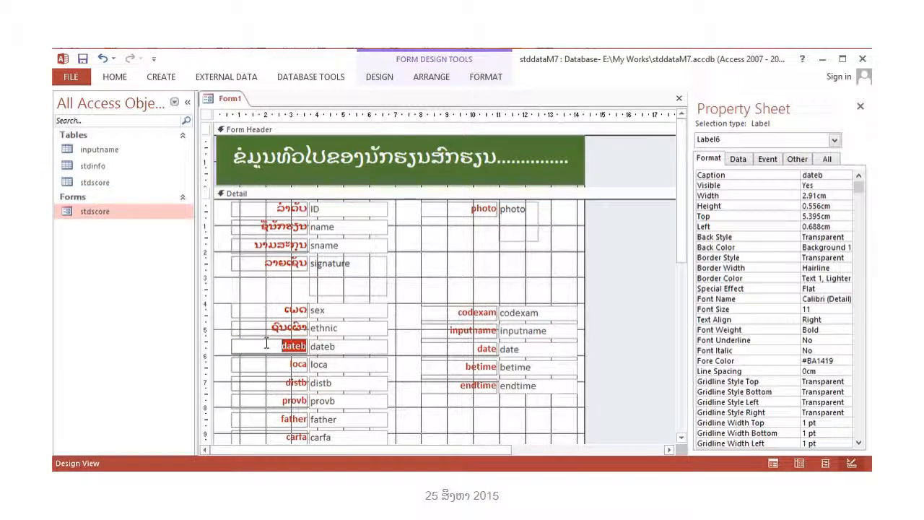
{"action": "type", "text": "ບ້ານເກ"}
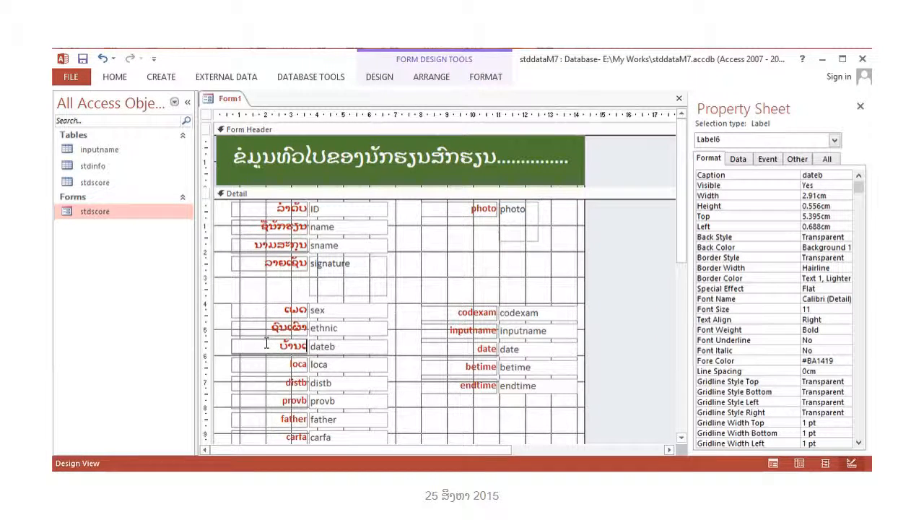
{"action": "type", "text": "ີດ"}
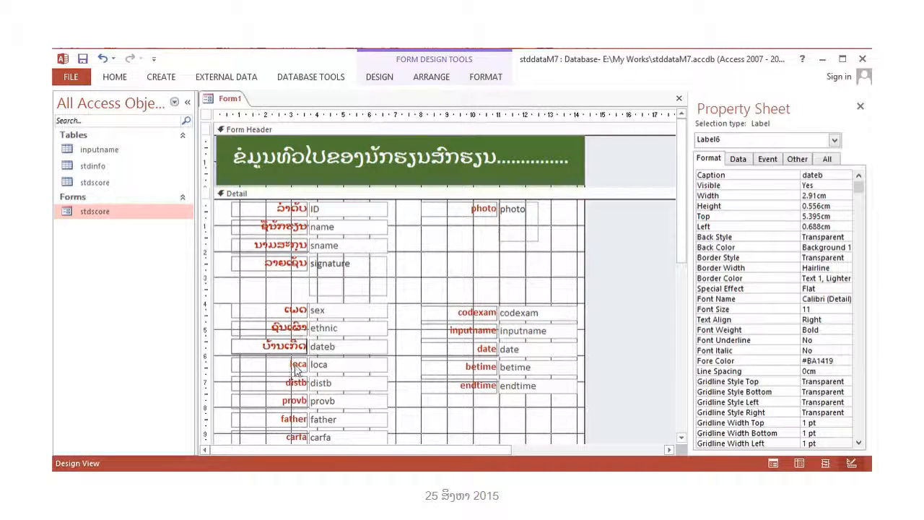
{"action": "left_click", "coordinate": [296, 364]}
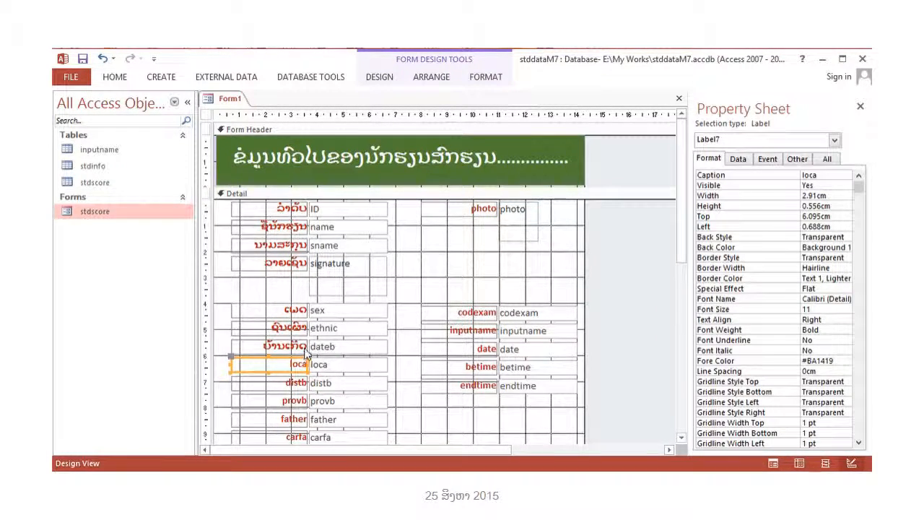
{"action": "left_click", "coordinate": [286, 348]}
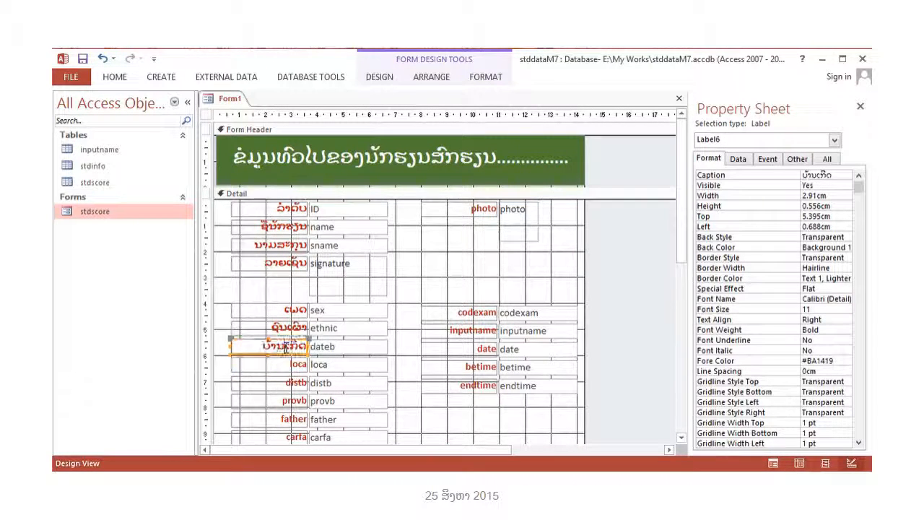
{"action": "key", "text": "BackSpace"}
{"action": "key", "text": "BackSpace"}
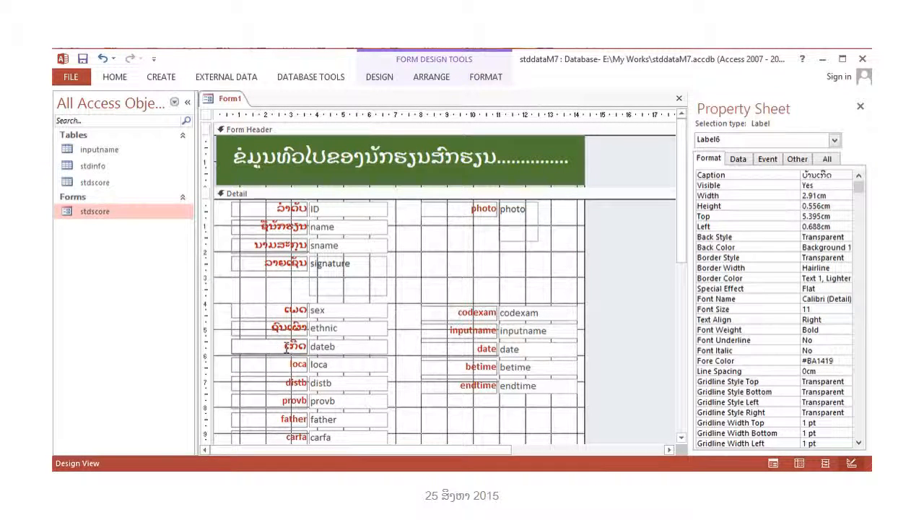
{"action": "type", "text": "ວັນ"}
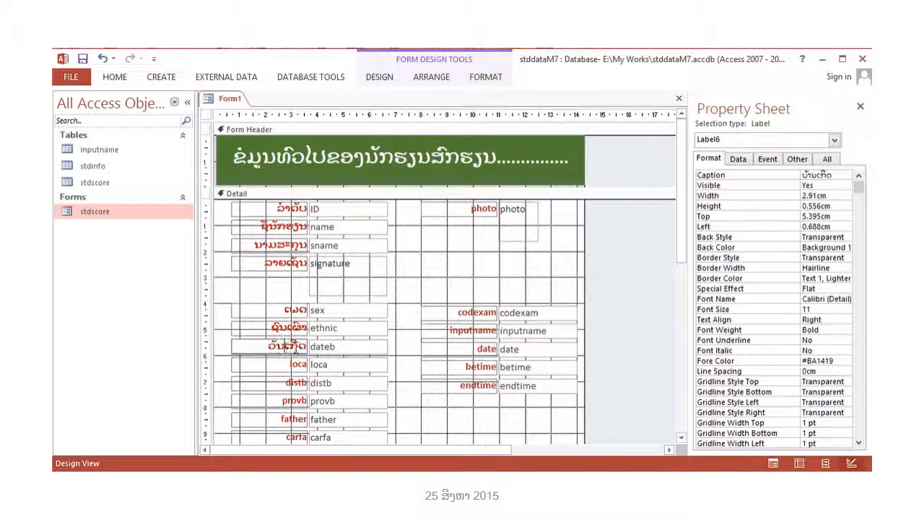
Replace the loca label's caption with ບ້ານເກີດ.
{"action": "left_click", "coordinate": [298, 363]}
{"action": "double_click", "coordinate": [291, 363]}
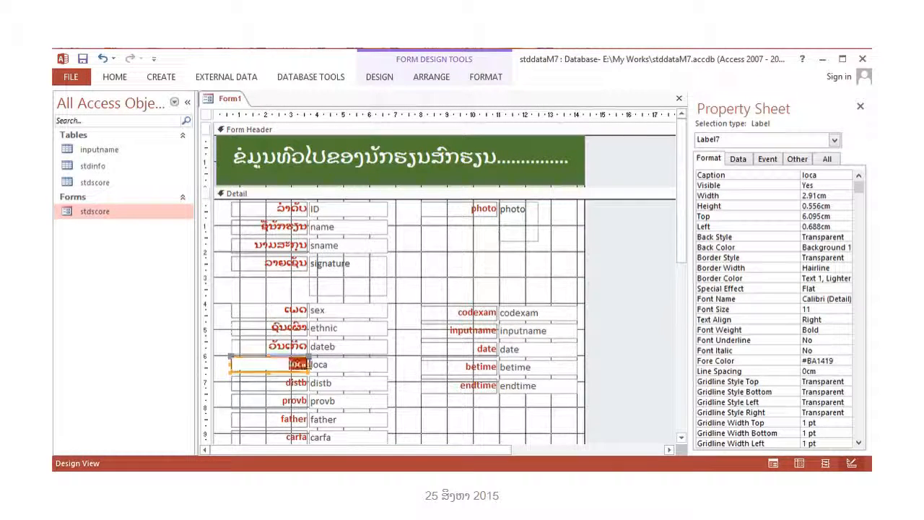
{"action": "type", "text": "ບ້ານ"}
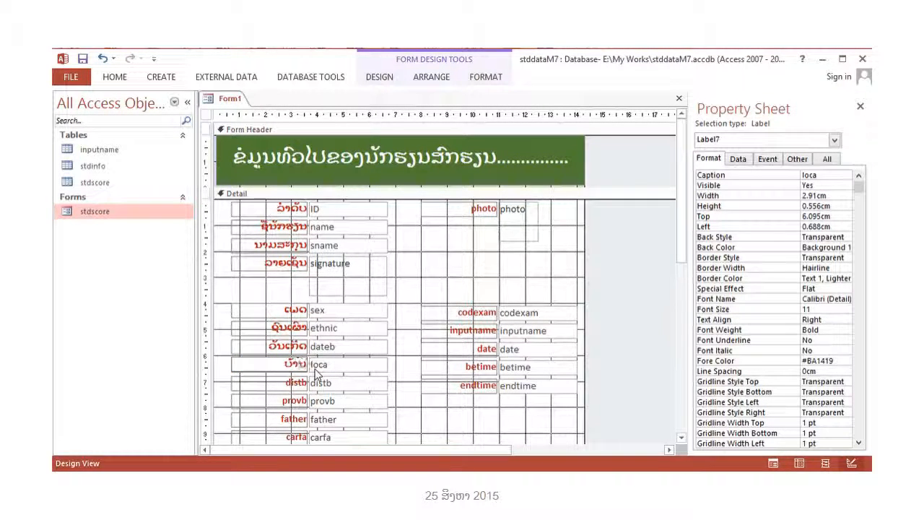
{"action": "type", "text": "ເກີດ"}
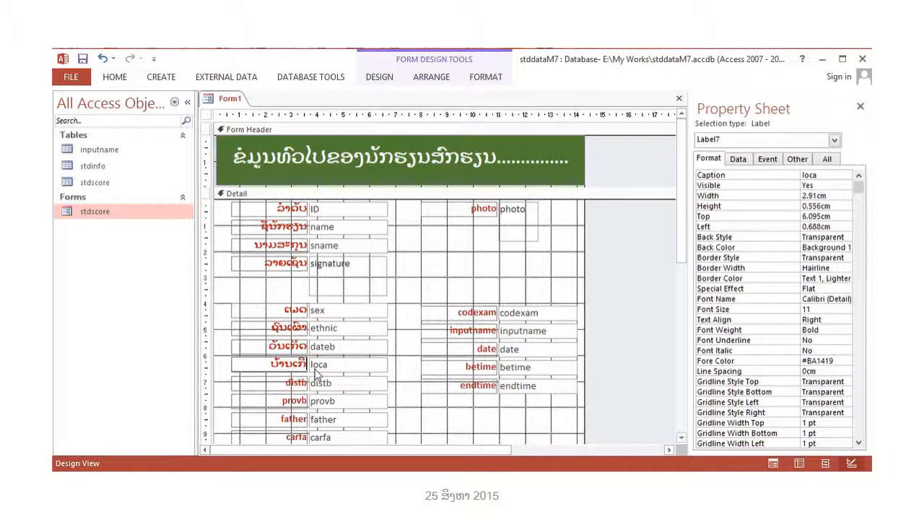
Replace the distb label's caption with ເມືອງເກີດ.
{"action": "left_click", "coordinate": [288, 381]}
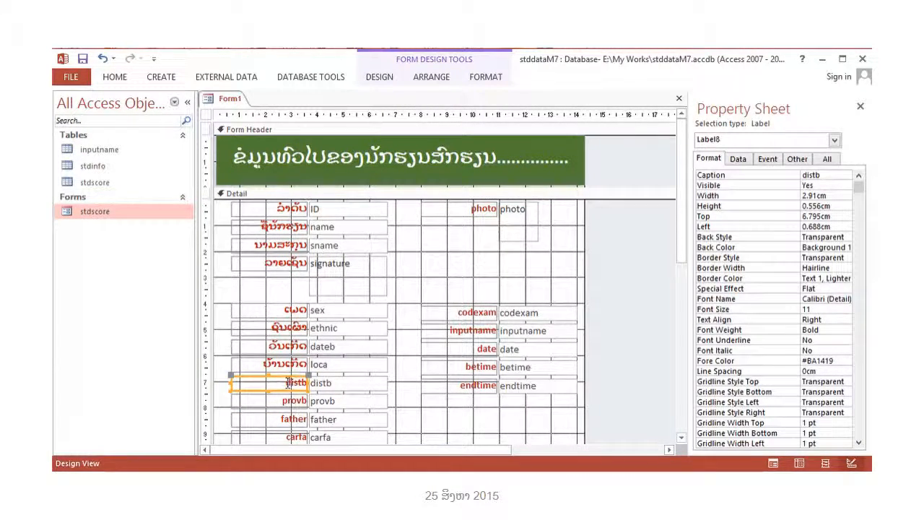
{"action": "right_click", "coordinate": [287, 383]}
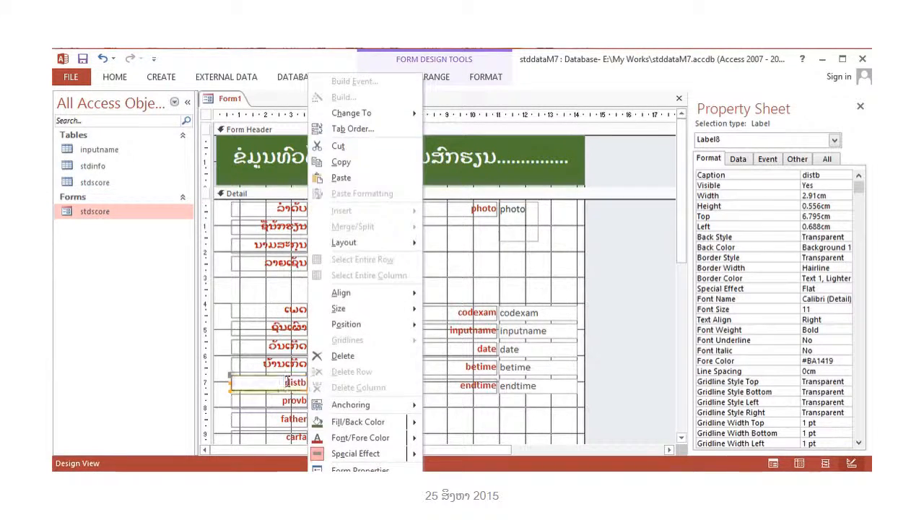
{"action": "left_click", "coordinate": [288, 382]}
{"action": "left_click_drag", "start_coordinate": [287, 383], "coordinate": [311, 386]}
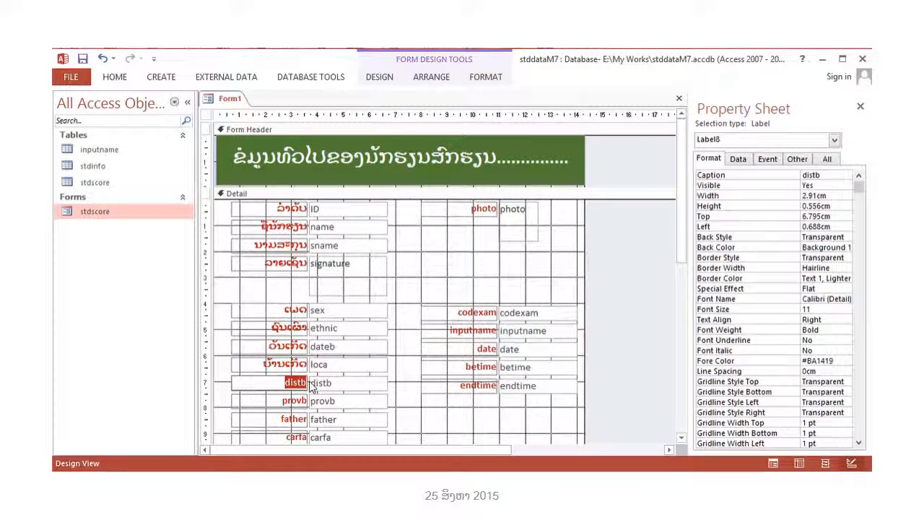
{"action": "type", "text": "ເມືອງ"}
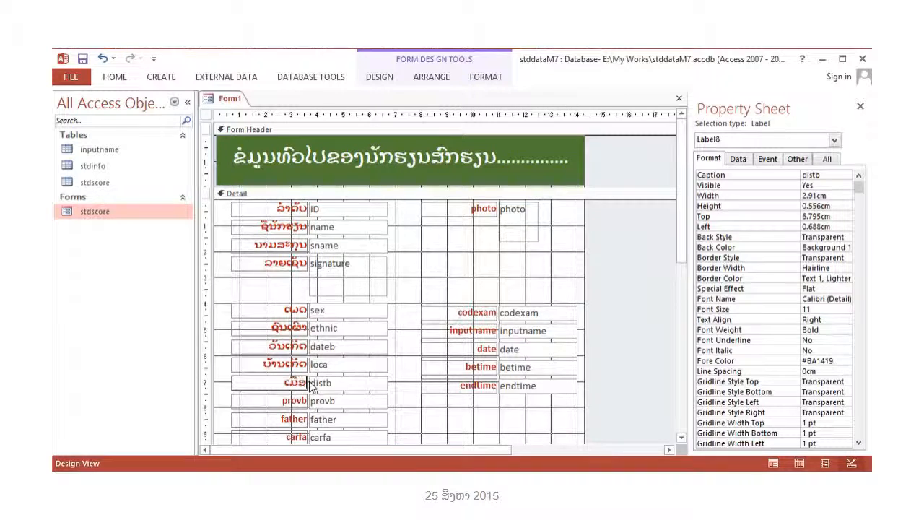
{"action": "type", "text": "ເກີດ"}
Replace the provb label's caption with ແຂວງເກີດ.
{"action": "left_click", "coordinate": [302, 401]}
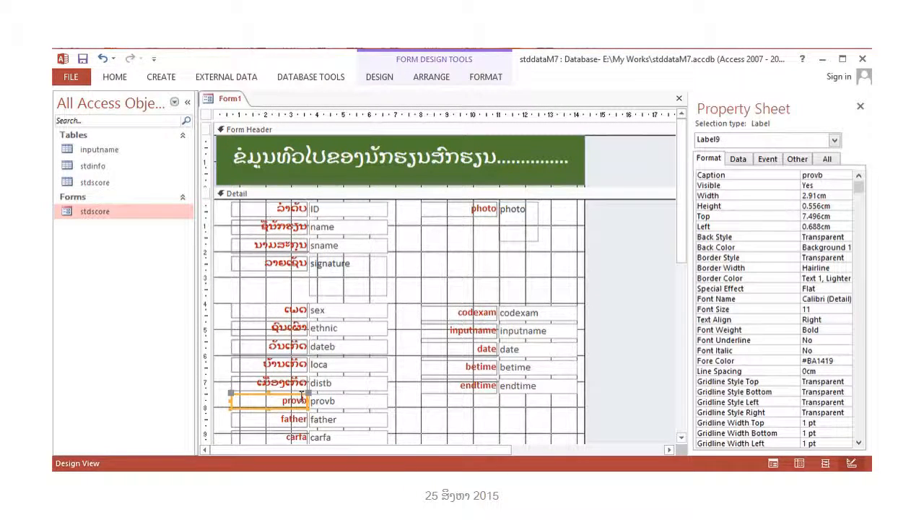
{"action": "right_click", "coordinate": [301, 396]}
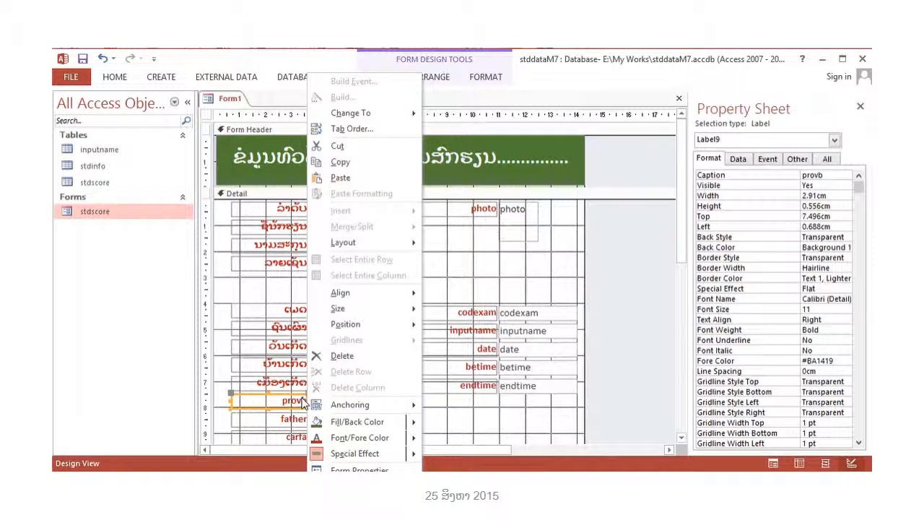
{"action": "left_click", "coordinate": [301, 400]}
{"action": "double_click", "coordinate": [301, 400]}
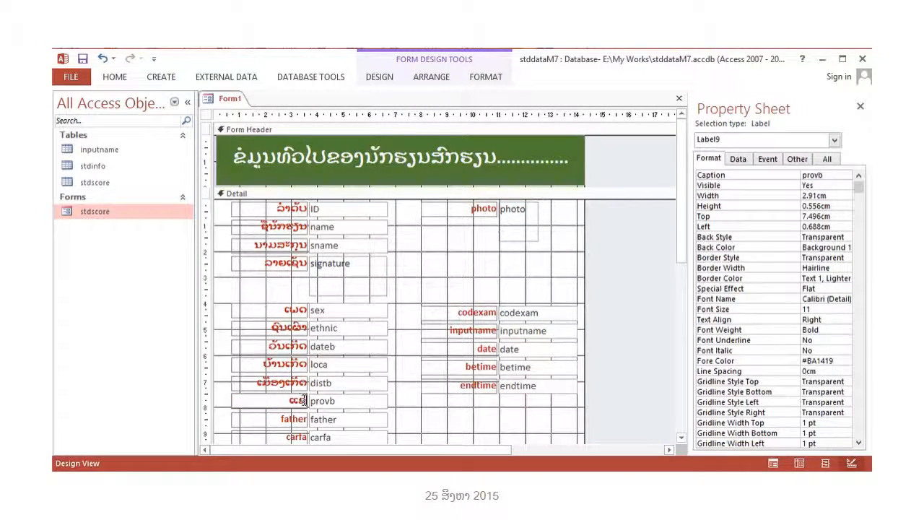
{"action": "type", "text": "ແຂວງເກີ"}
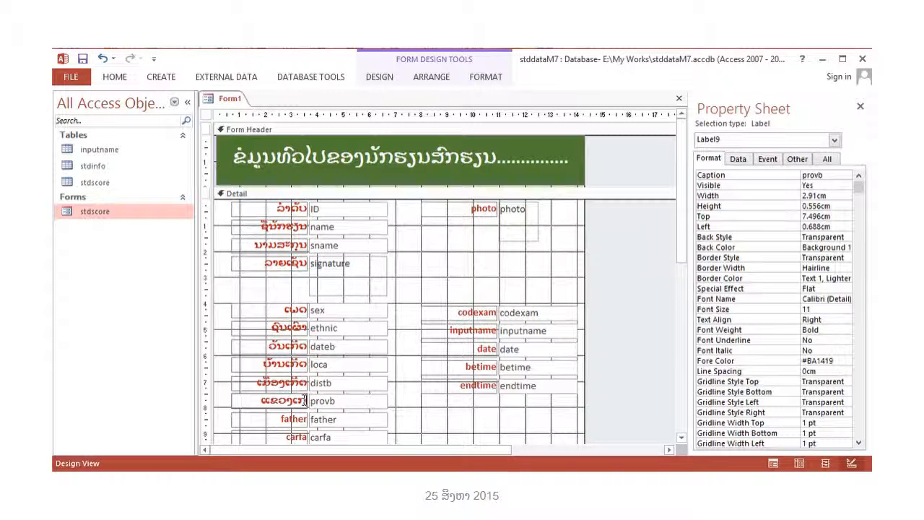
{"action": "type", "text": "ດ"}
Replace the father label's caption with ຊື່ພໍ່.
{"action": "left_click", "coordinate": [302, 424]}
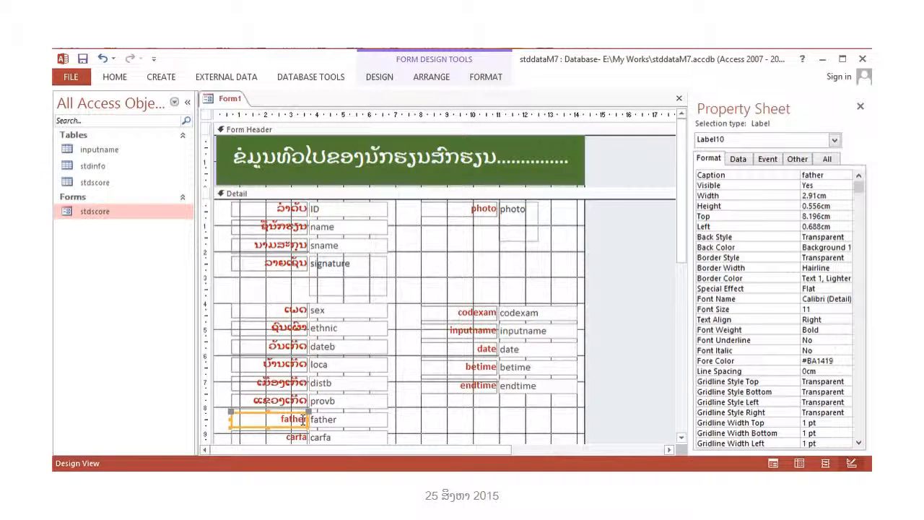
{"action": "double_click", "coordinate": [291, 421]}
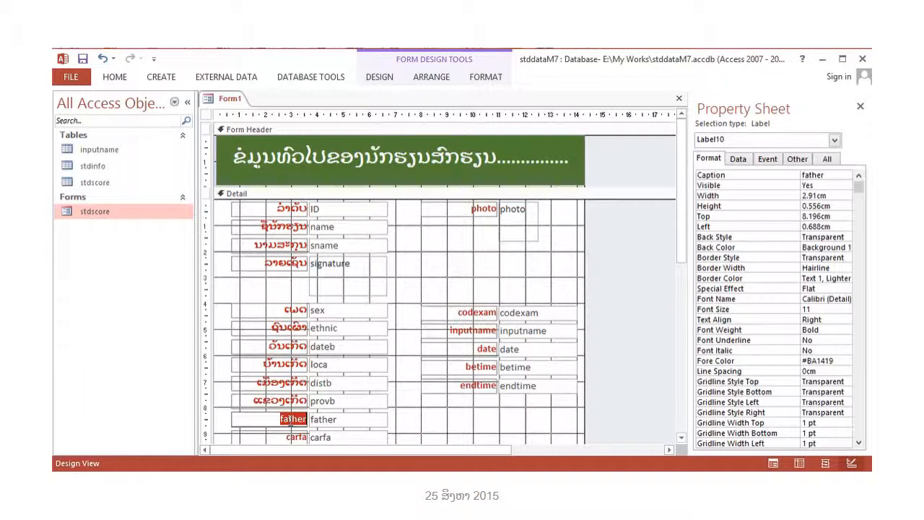
{"action": "type", "text": "ຊ"}
{"action": "key", "text": "BackSpace"}
{"action": "type", "text": "ຊ"}
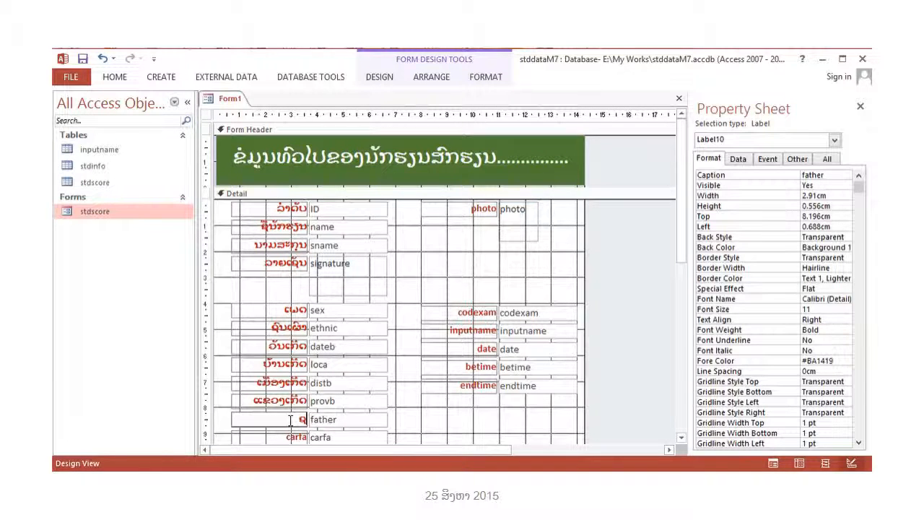
{"action": "type", "text": "ື"}
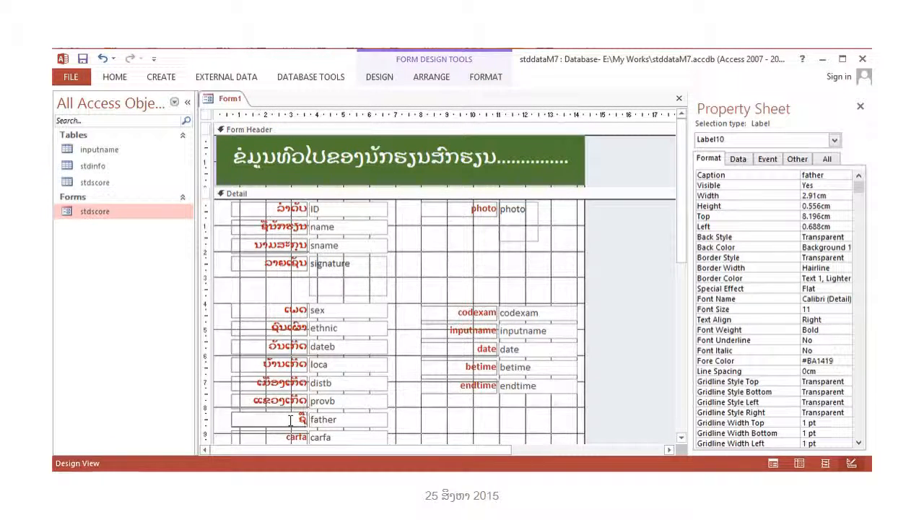
{"action": "key", "text": "BackSpace"}
{"action": "type", "text": "ຳ່"}
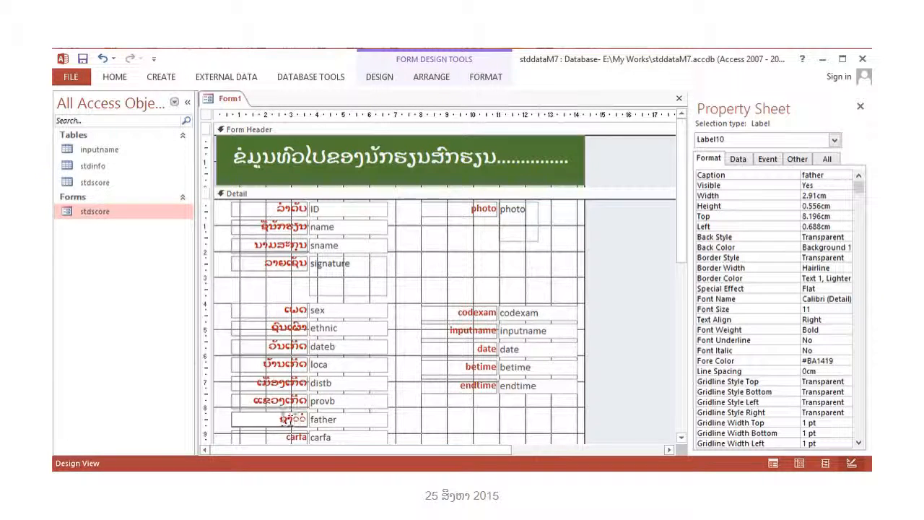
{"action": "key", "text": "BackSpace"}
{"action": "key", "text": "BackSpace"}
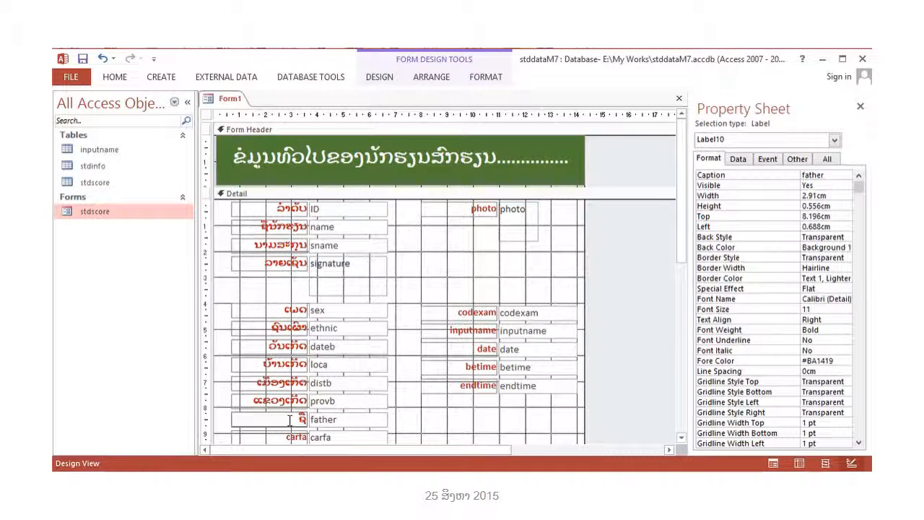
{"action": "type", "text": "່ພໍ່"}
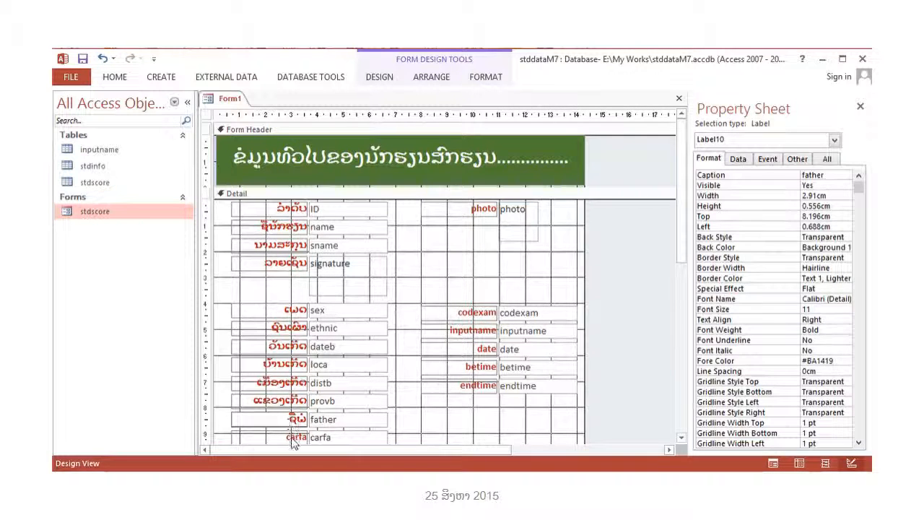
Replace the carfa label's caption with ອາຊີບ.
{"action": "left_click", "coordinate": [293, 442]}
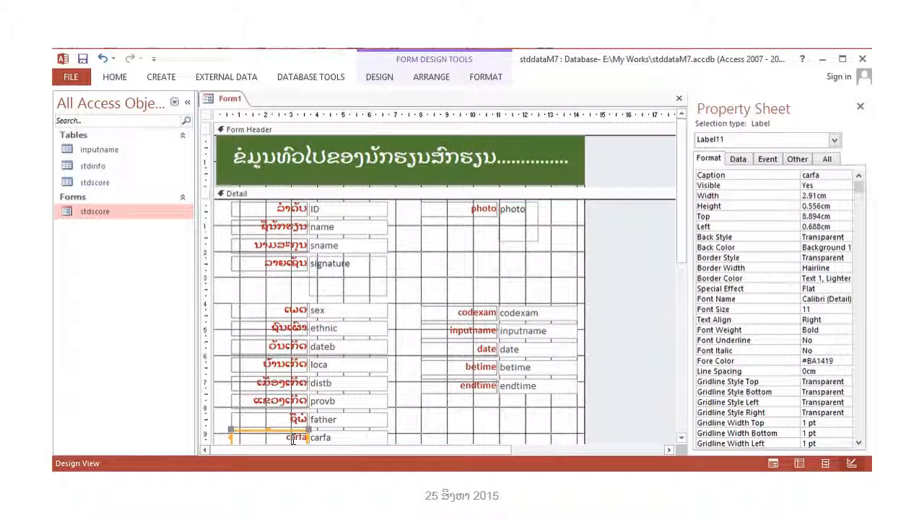
{"action": "double_click", "coordinate": [293, 438]}
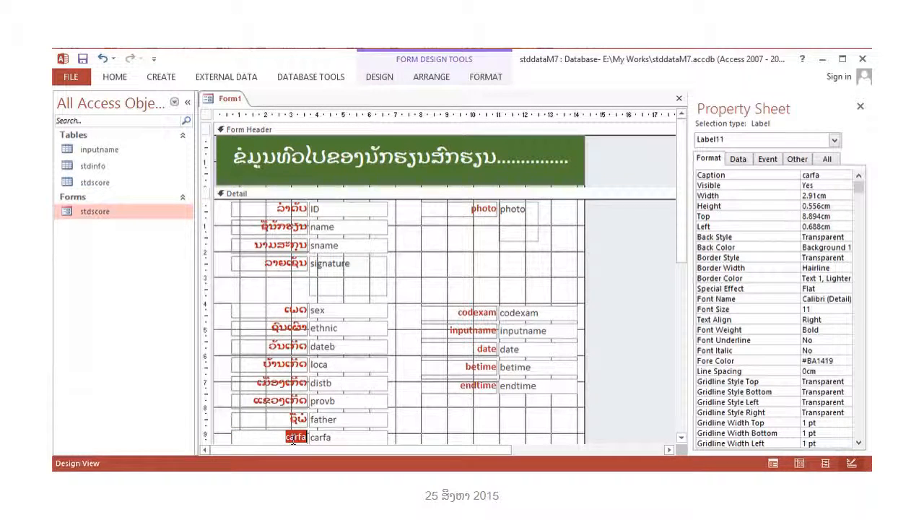
{"action": "type", "text": "ອາຊີບ"}
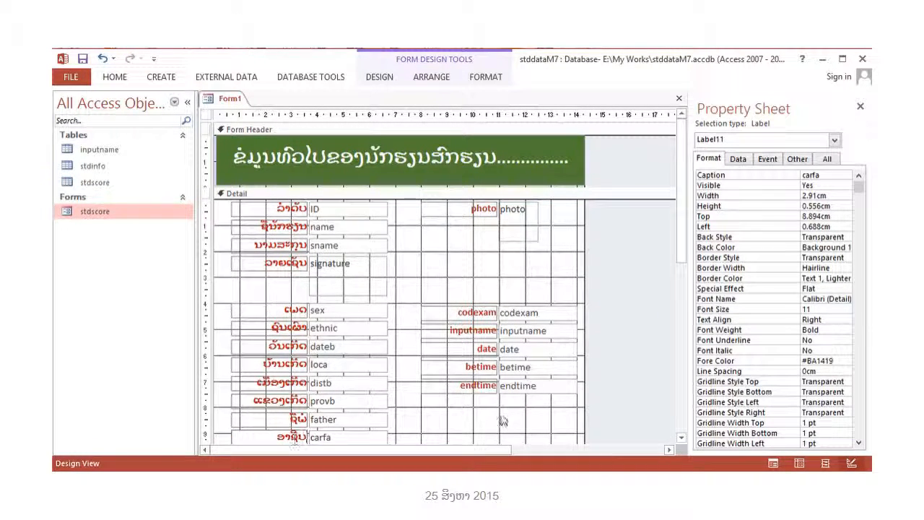
{"action": "scroll", "coordinate": [684, 440], "scroll_direction": "down", "scroll_amount": 5}
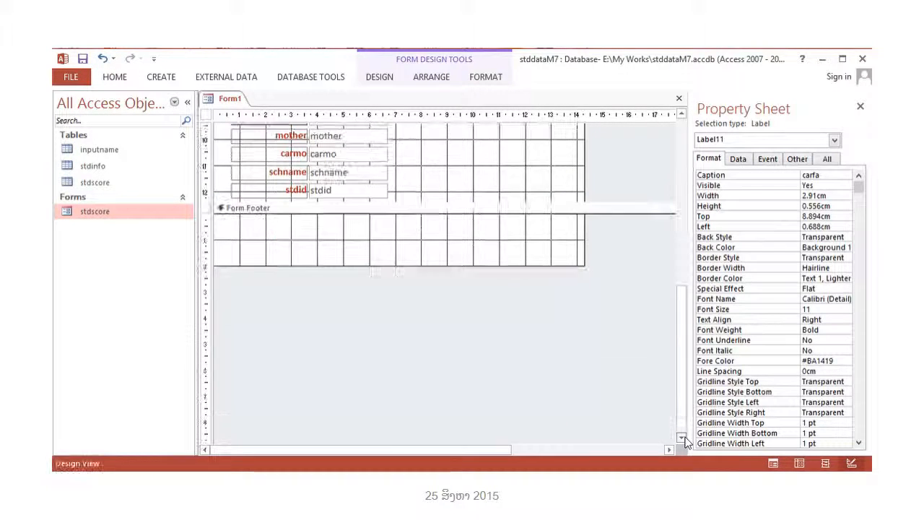
{"action": "left_click", "coordinate": [858, 177]}
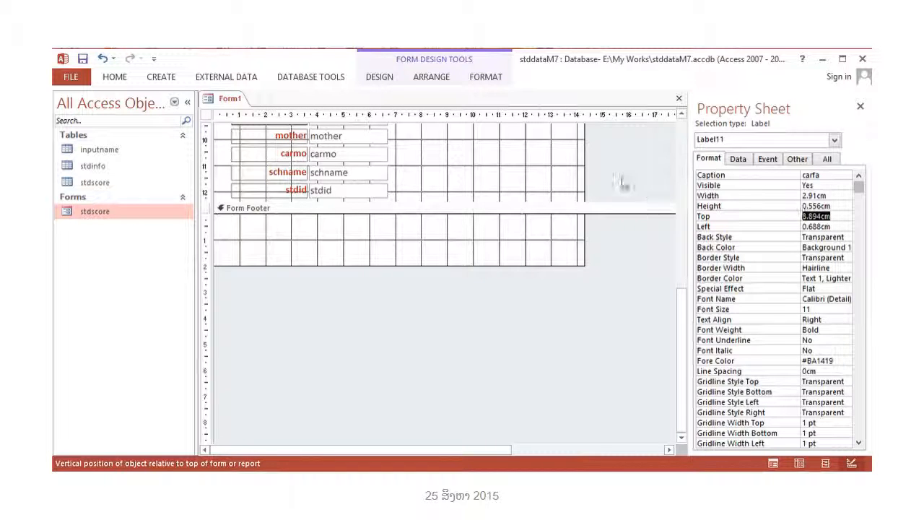
{"action": "left_click", "coordinate": [682, 115]}
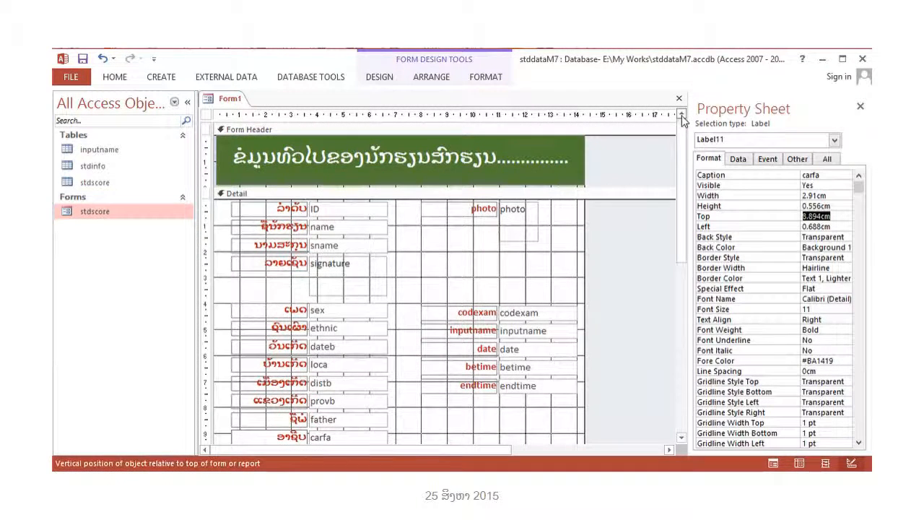